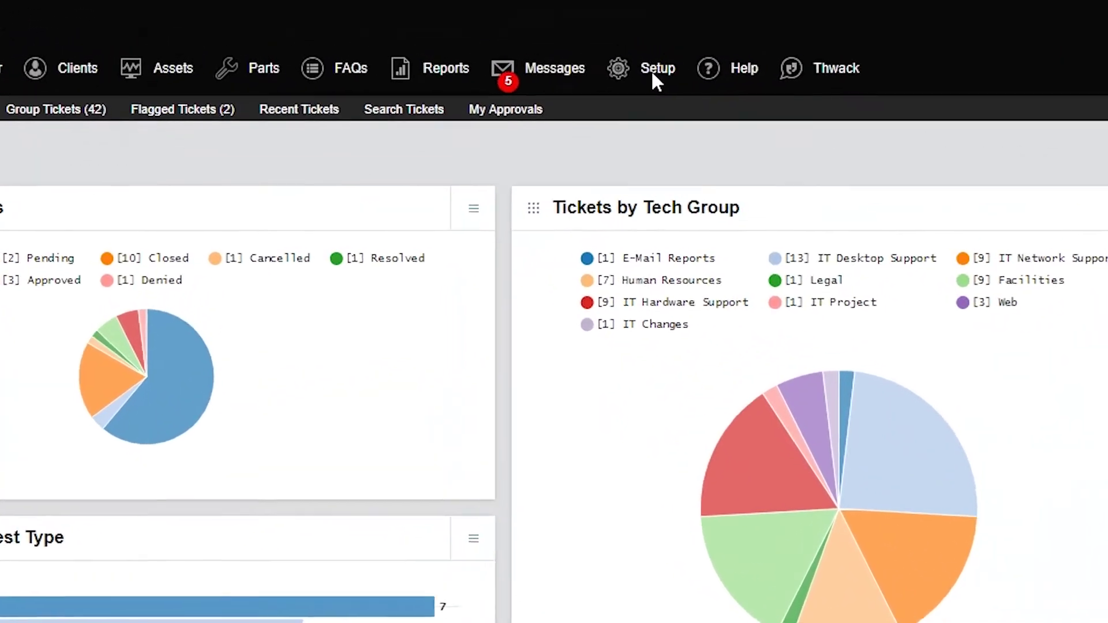
Open the Tasks list under Setup > Tickets.
{"action": "left_click", "coordinate": [654, 71]}
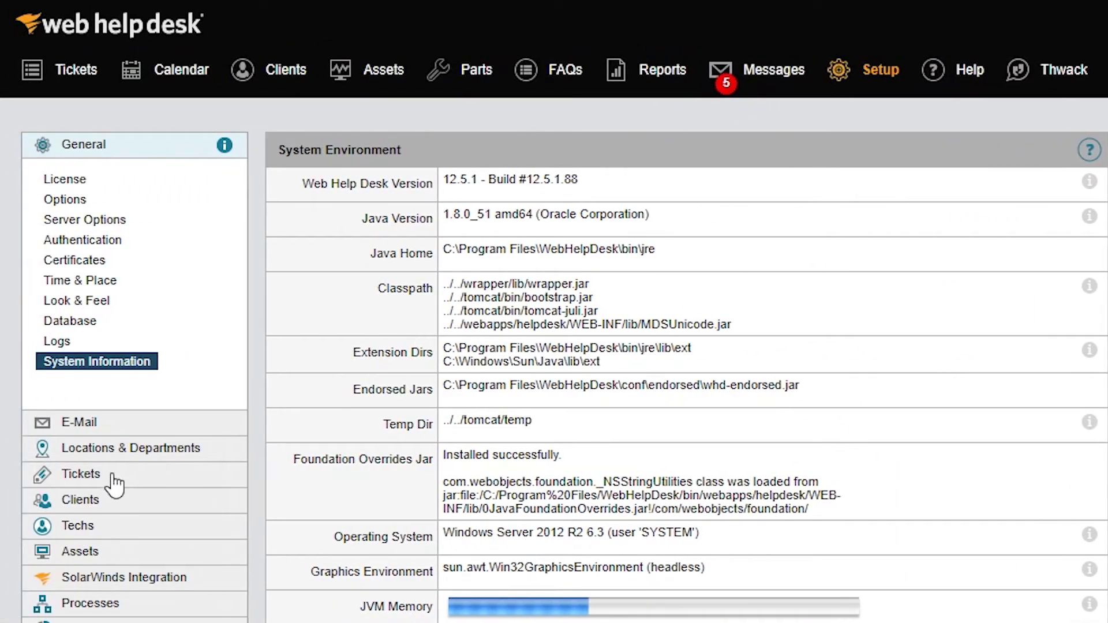
{"action": "left_click", "coordinate": [113, 475]}
{"action": "left_click", "coordinate": [73, 363]}
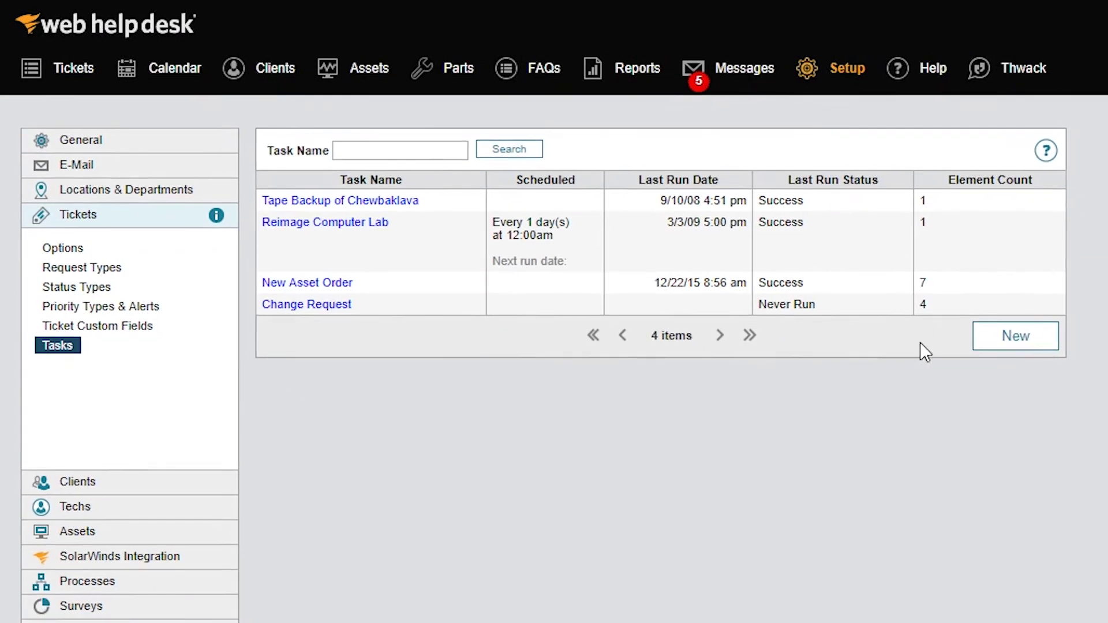
Create a new task named 'New Employee', marked Shared and left unscheduled.
{"action": "left_click", "coordinate": [978, 341]}
{"action": "left_click", "coordinate": [534, 207]}
{"action": "type", "text": "New Emp"}
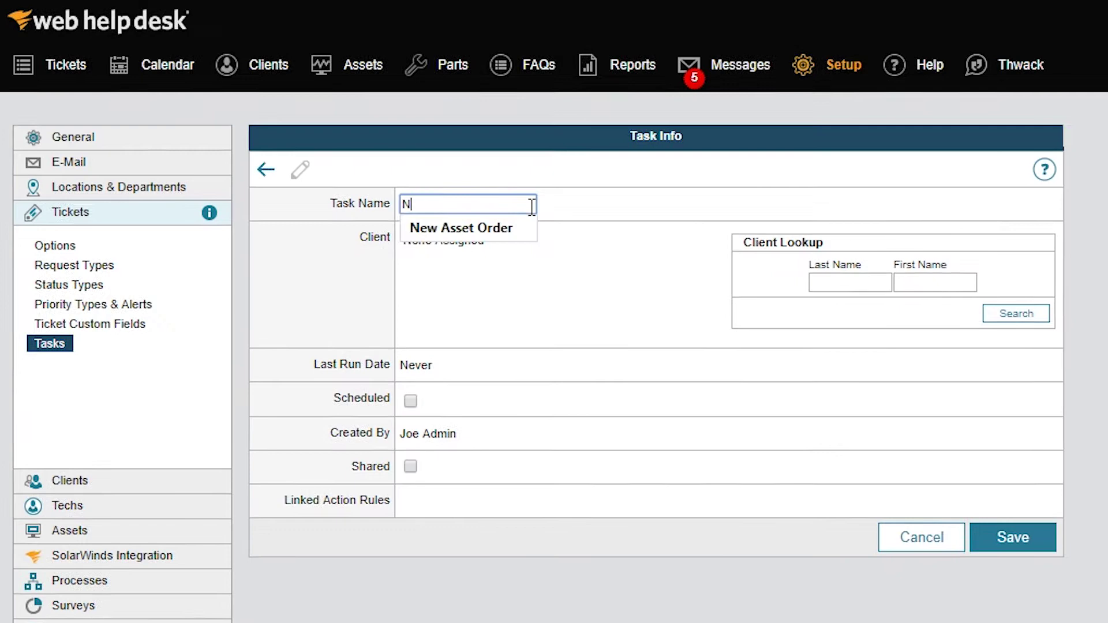
{"action": "type", "text": "loyee"}
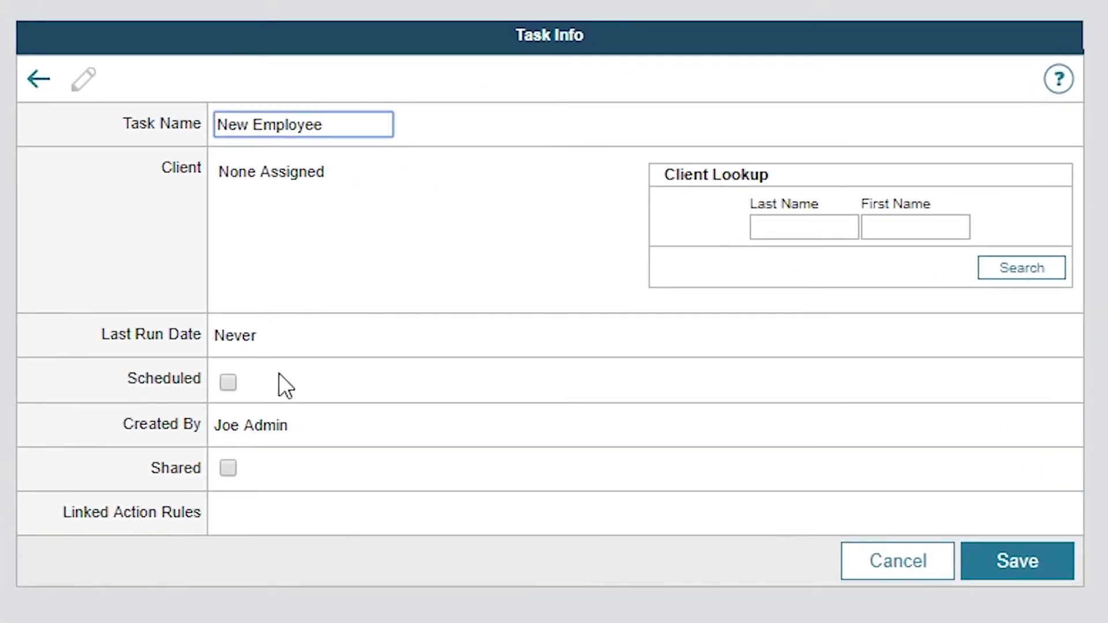
{"action": "left_click", "coordinate": [233, 468]}
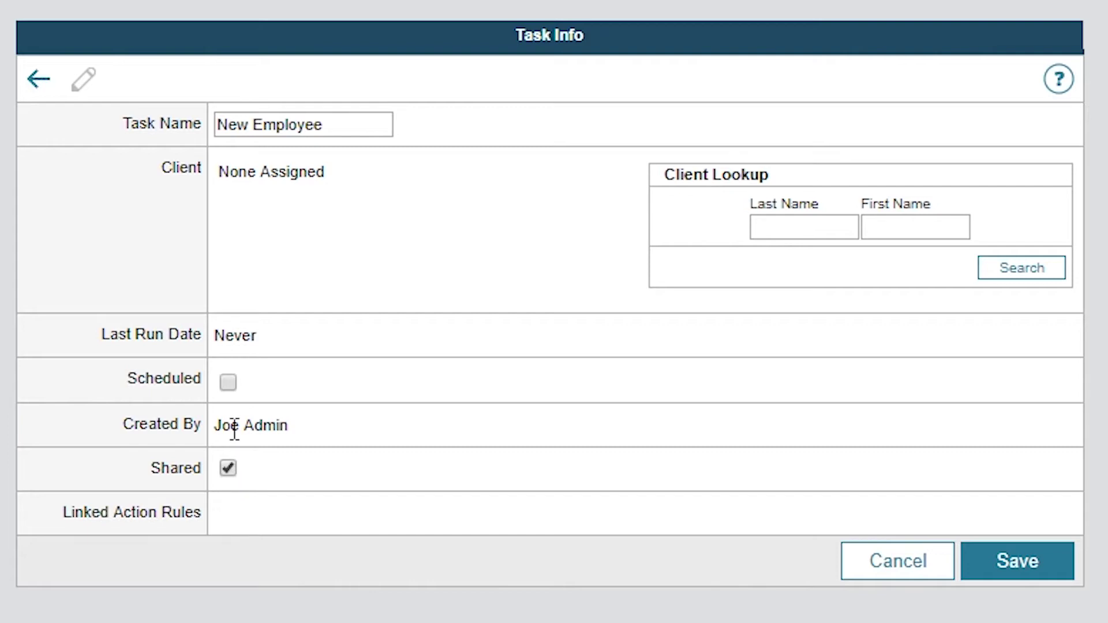
{"action": "left_click", "coordinate": [229, 383]}
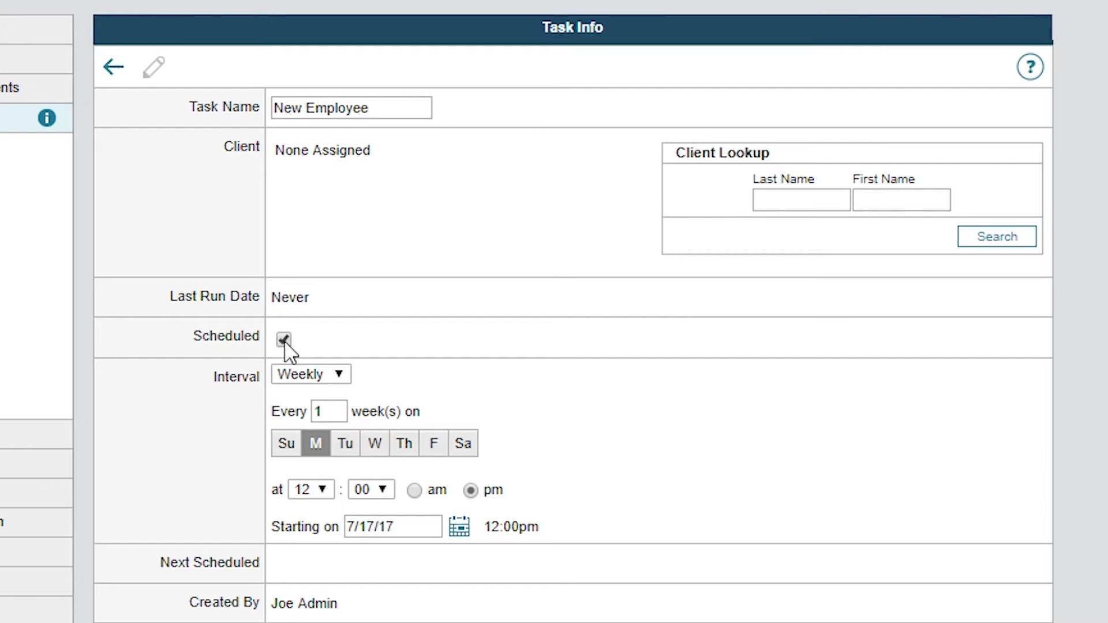
{"action": "left_click", "coordinate": [284, 341]}
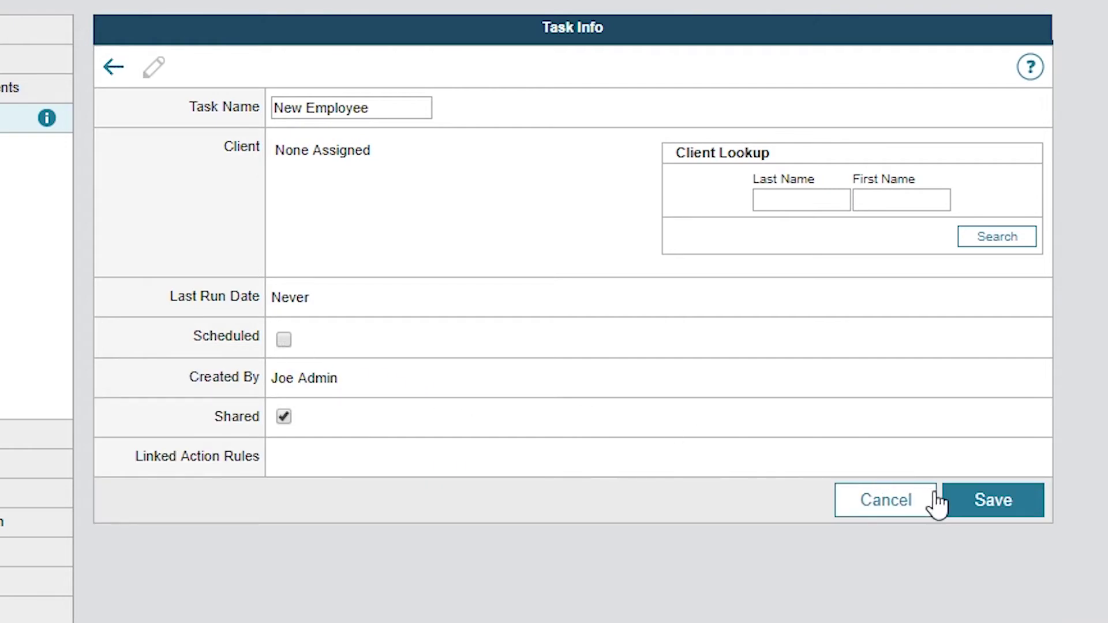
Save the New Employee task and show its still-empty Task Elements list.
{"action": "left_click", "coordinate": [957, 507]}
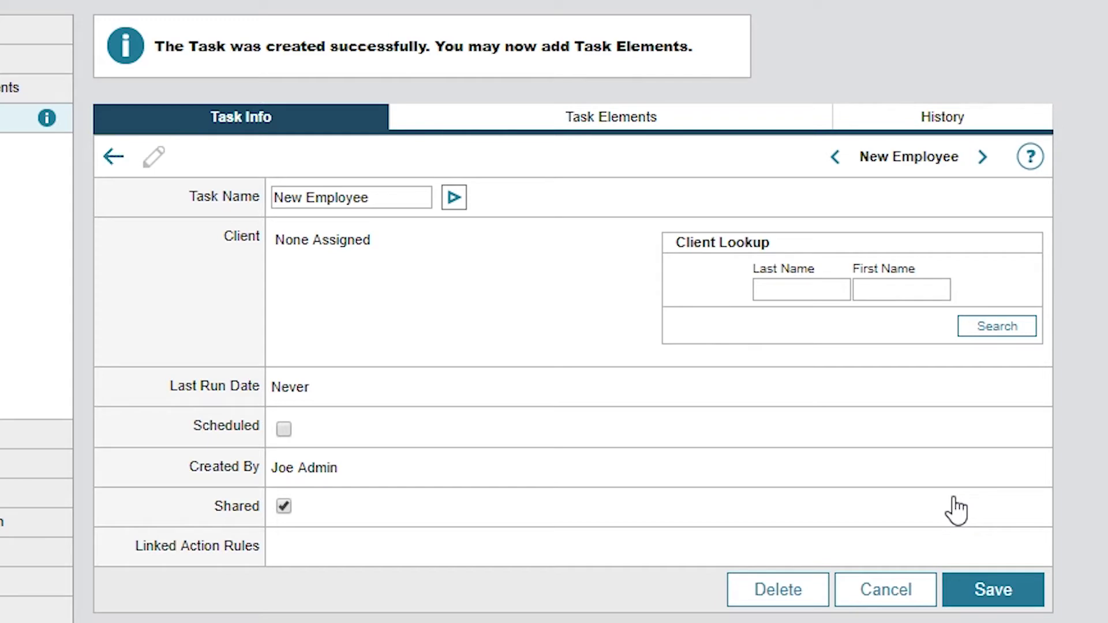
{"action": "left_click", "coordinate": [736, 124]}
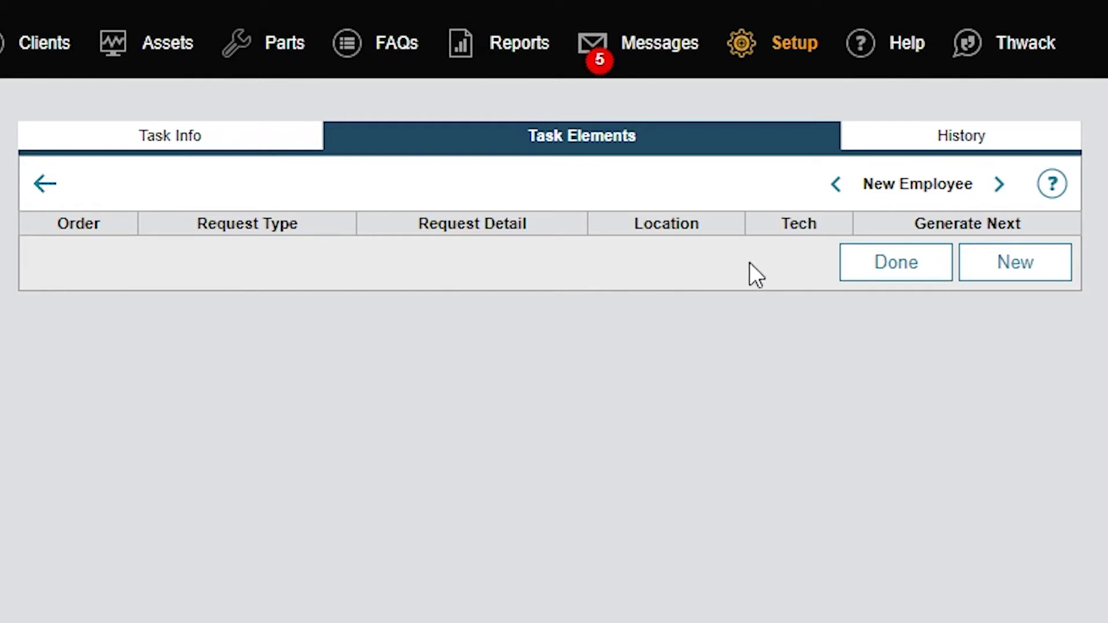
Add a new task element with Generate Next Element left at 'On Creation'.
{"action": "left_click", "coordinate": [973, 276]}
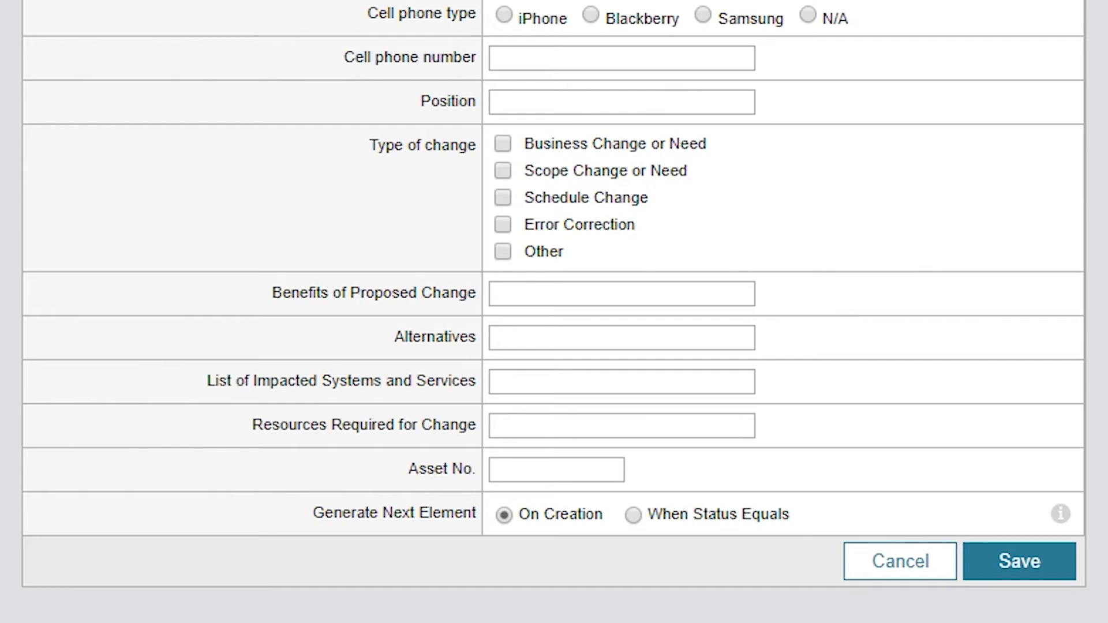
{"action": "left_click", "coordinate": [634, 516]}
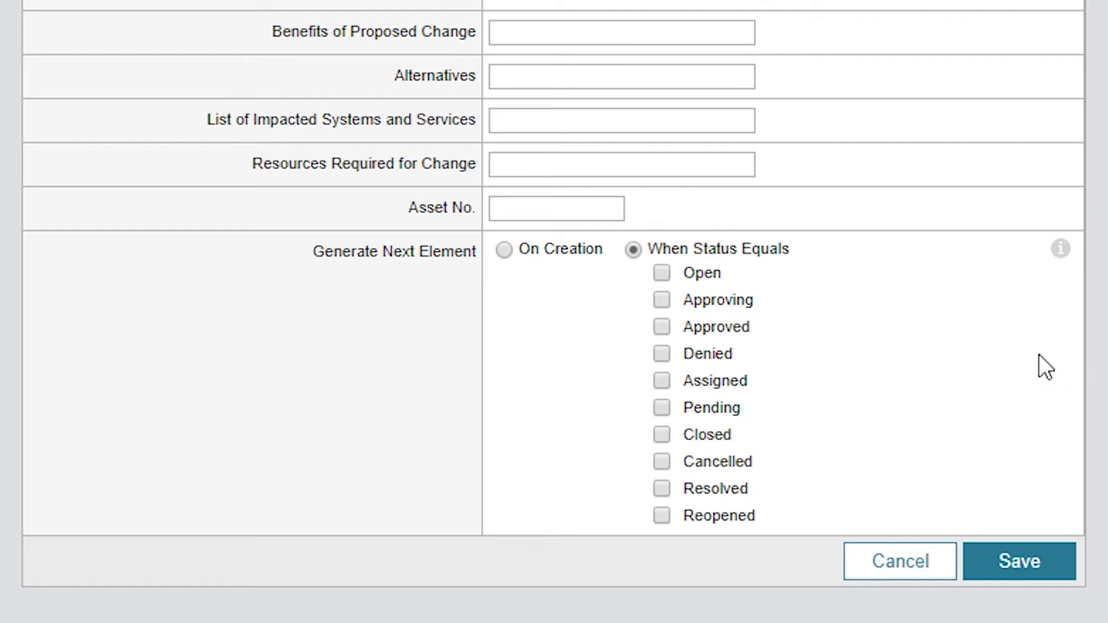
{"action": "left_click", "coordinate": [504, 250]}
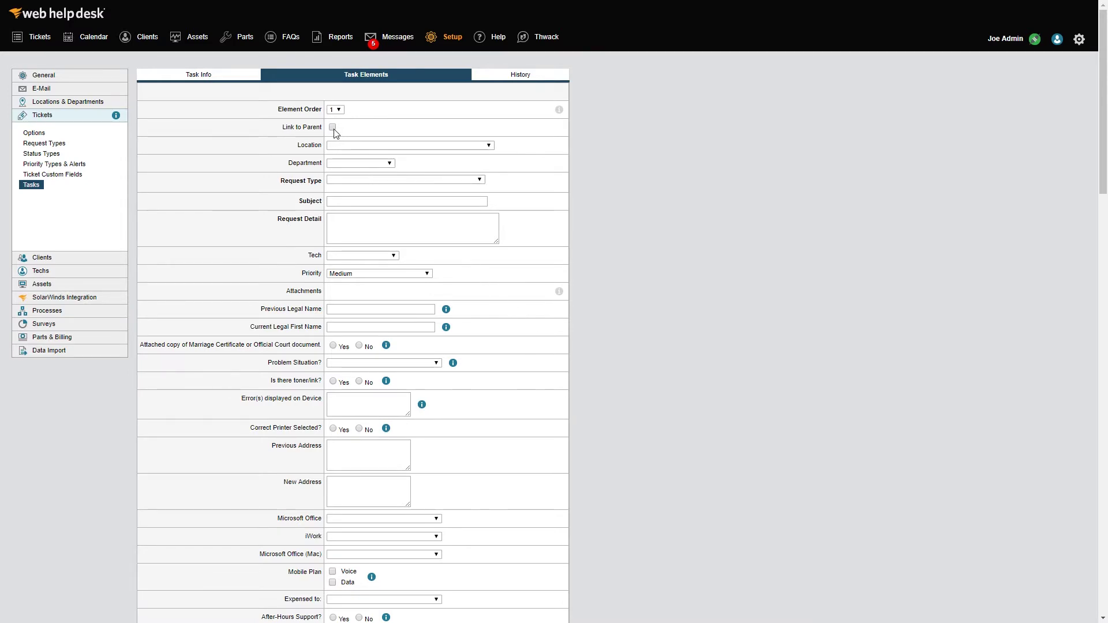
Link the new element to its parent ticket so the Inherit Value options appear.
{"action": "left_click", "coordinate": [333, 127]}
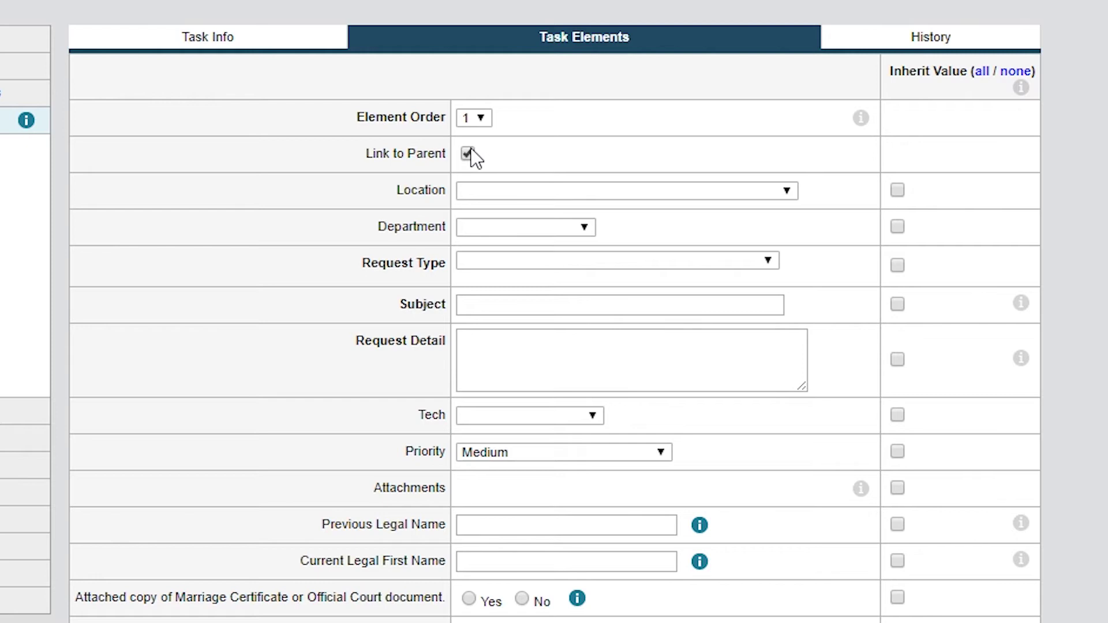
{"action": "left_click", "coordinate": [469, 152]}
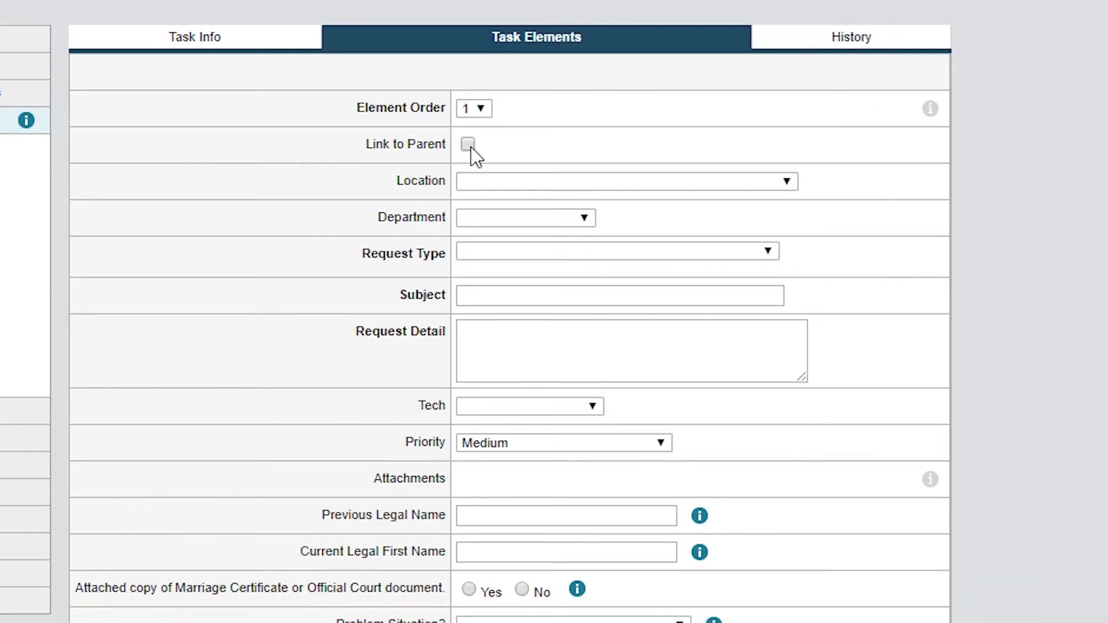
{"action": "left_click", "coordinate": [468, 144]}
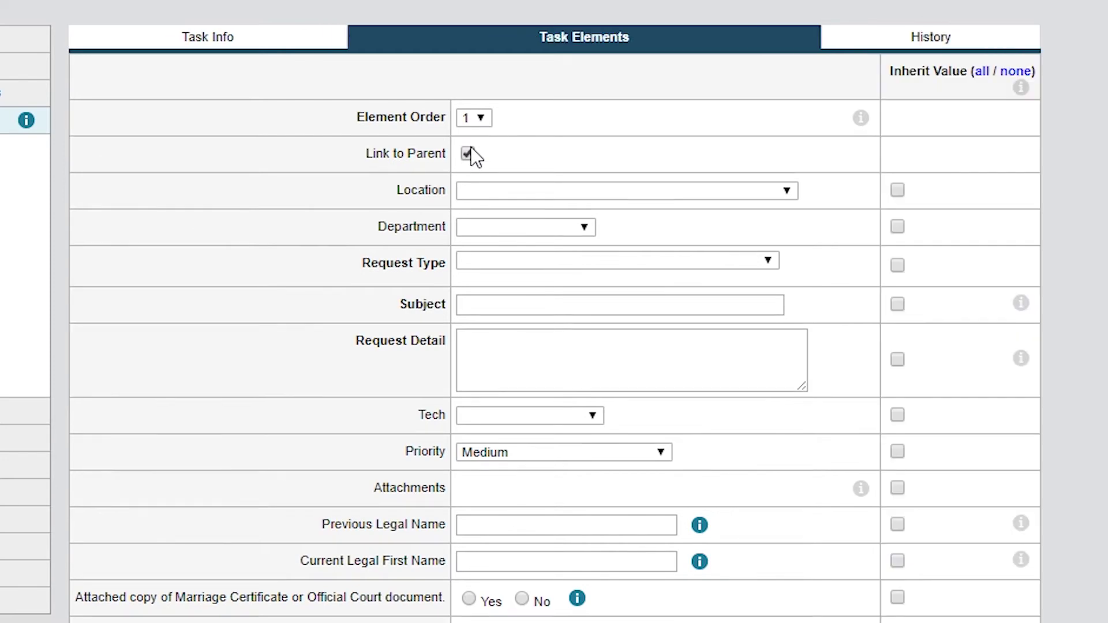
Inherit location and department, and set request type IT Request › Hardware Support › Telecom › Phones.
{"action": "left_click", "coordinate": [898, 190]}
{"action": "left_click", "coordinate": [899, 225]}
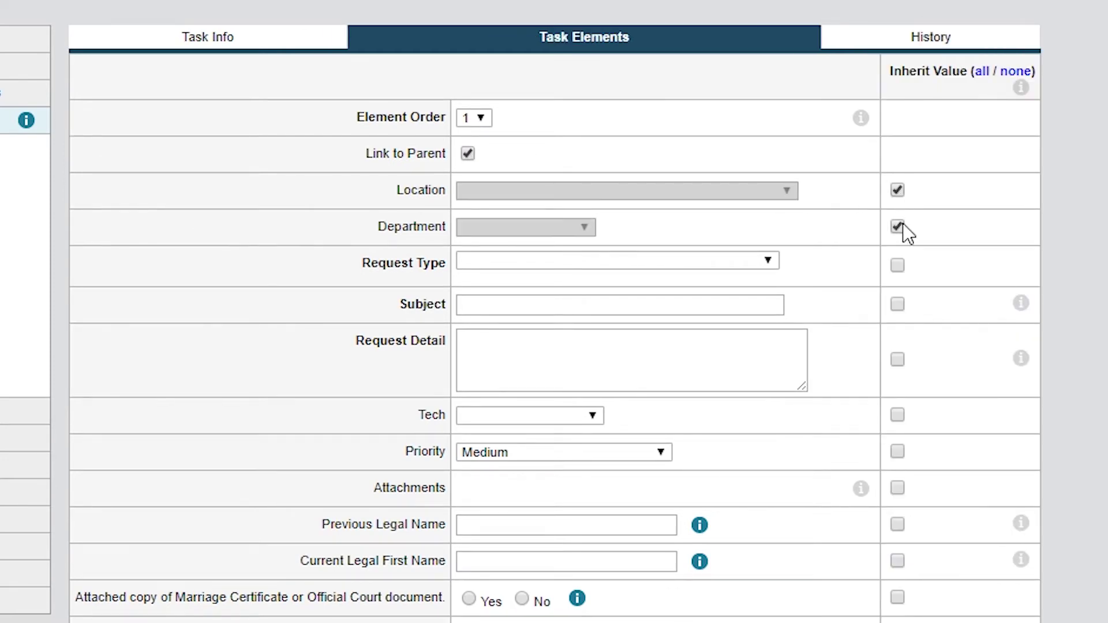
{"action": "left_click", "coordinate": [770, 261]}
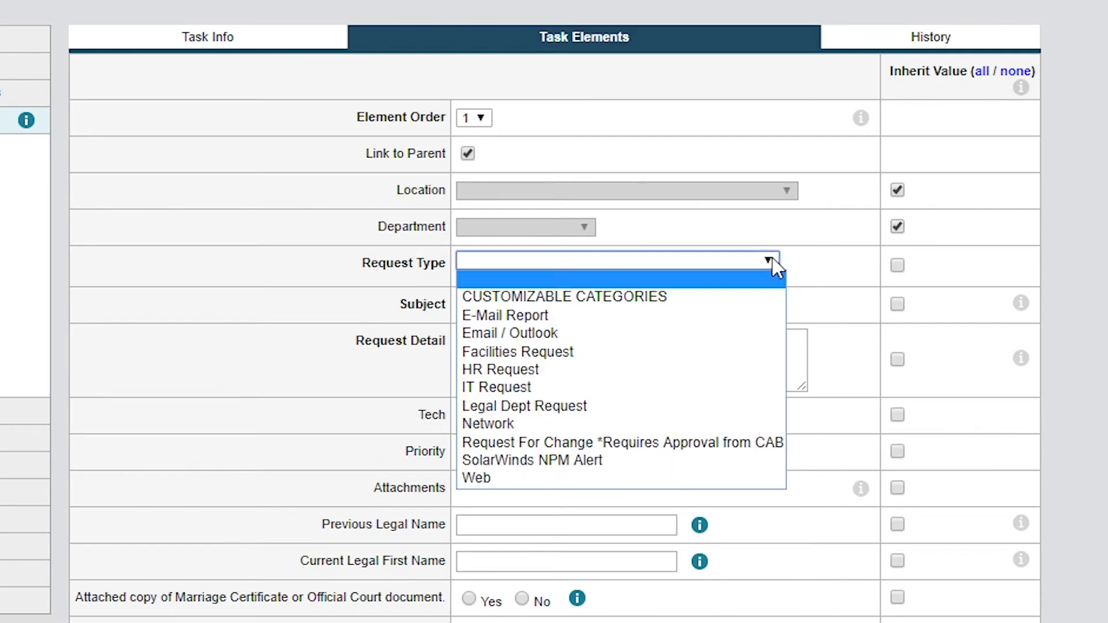
{"action": "left_click", "coordinate": [563, 386]}
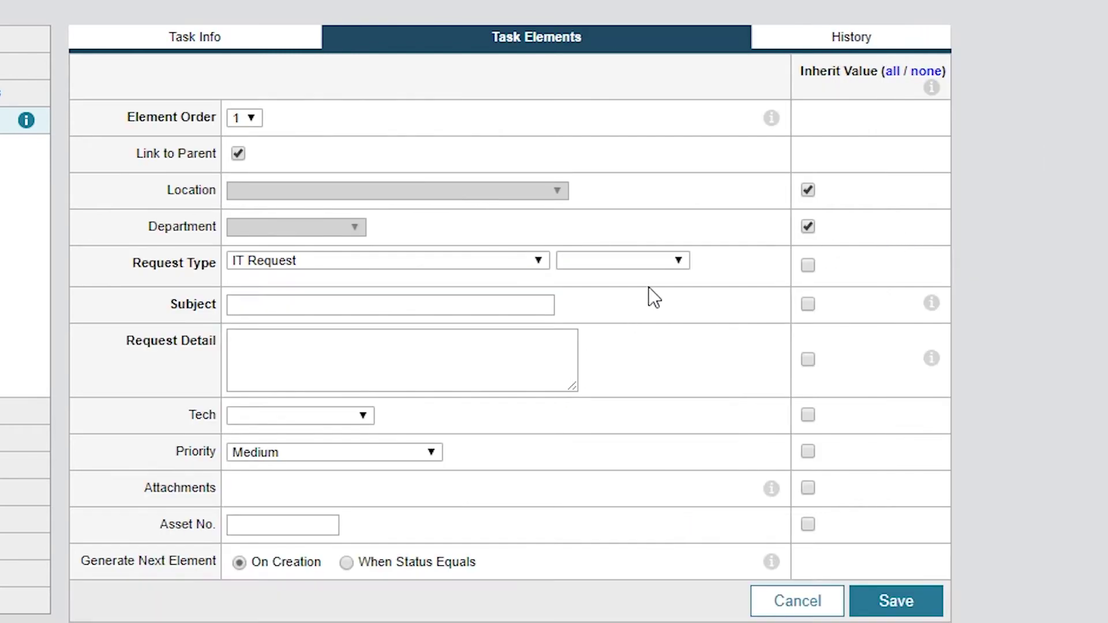
{"action": "left_click", "coordinate": [676, 261]}
{"action": "left_click", "coordinate": [673, 298]}
{"action": "left_click", "coordinate": [390, 292]}
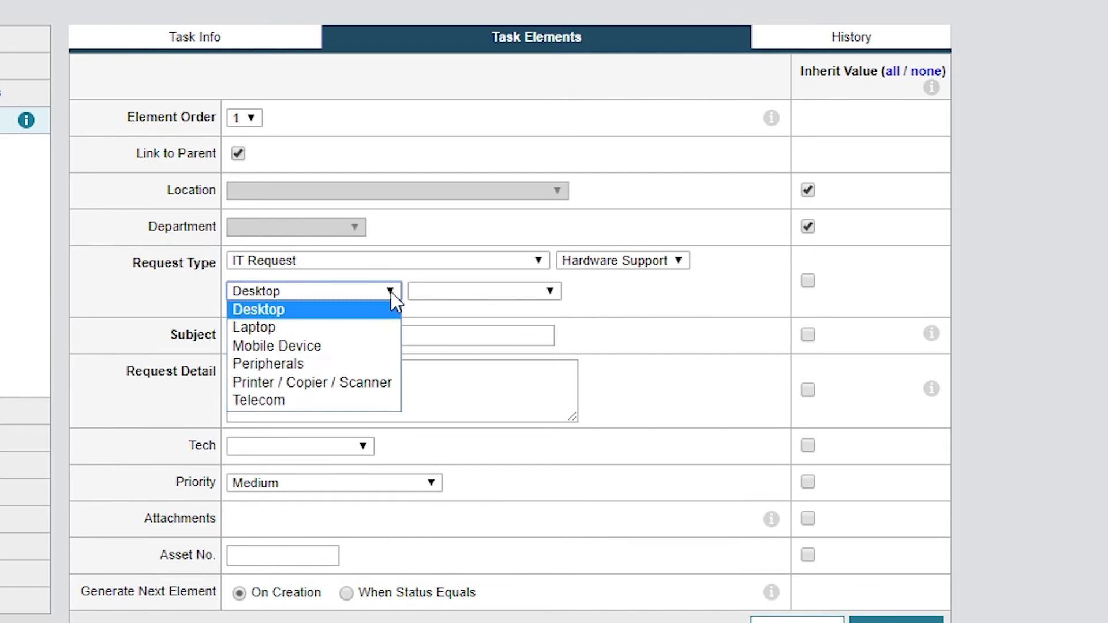
{"action": "left_click", "coordinate": [364, 401]}
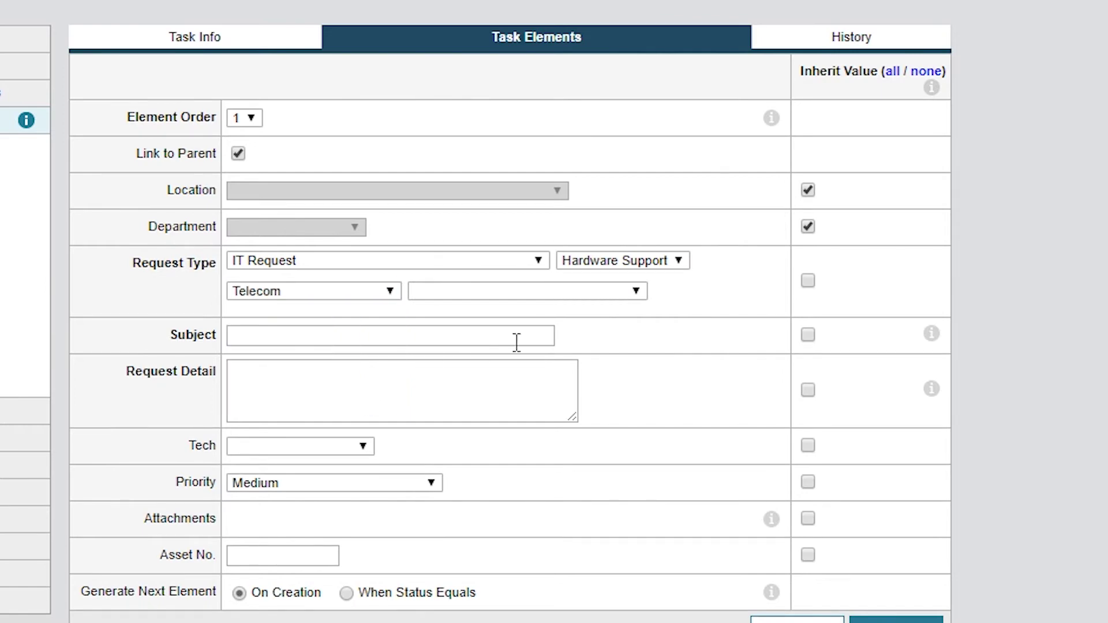
{"action": "left_click", "coordinate": [636, 293]}
{"action": "left_click", "coordinate": [597, 418]}
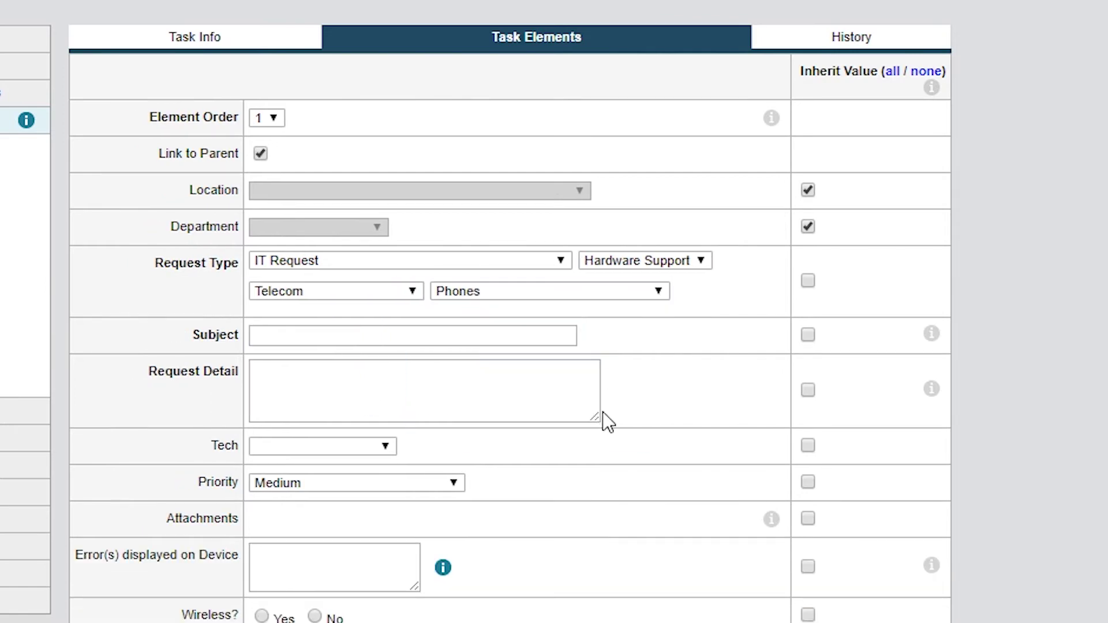
Enter subject '- Create Phone Extension', detail 'New Employee', High priority, inherit attachments, and save.
{"action": "left_click", "coordinate": [566, 335]}
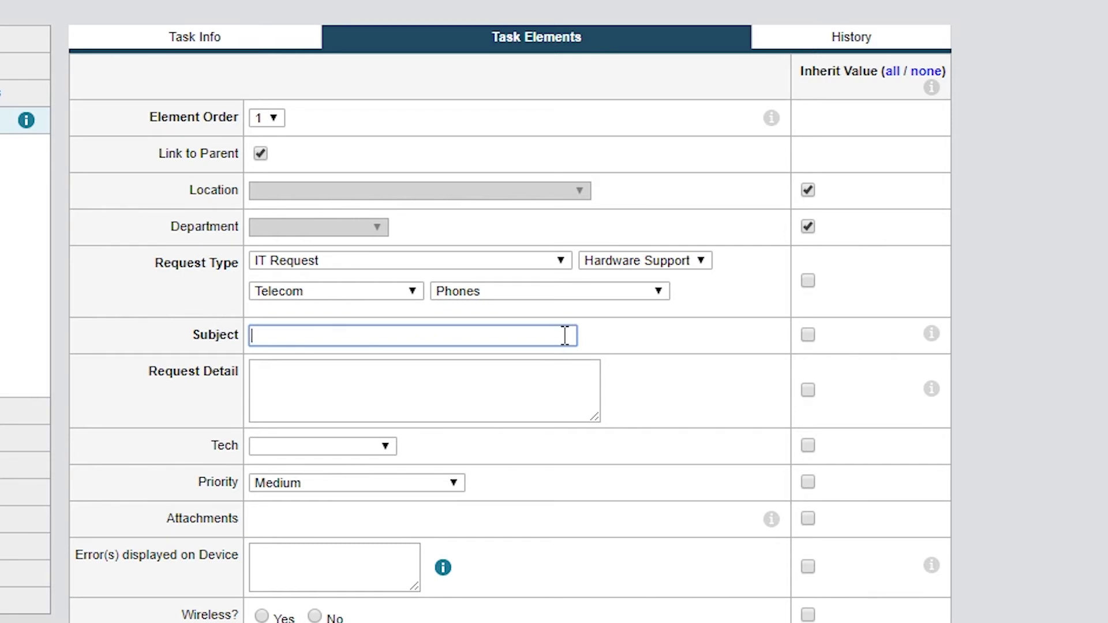
{"action": "type", "text": "- Create Phone Extension"}
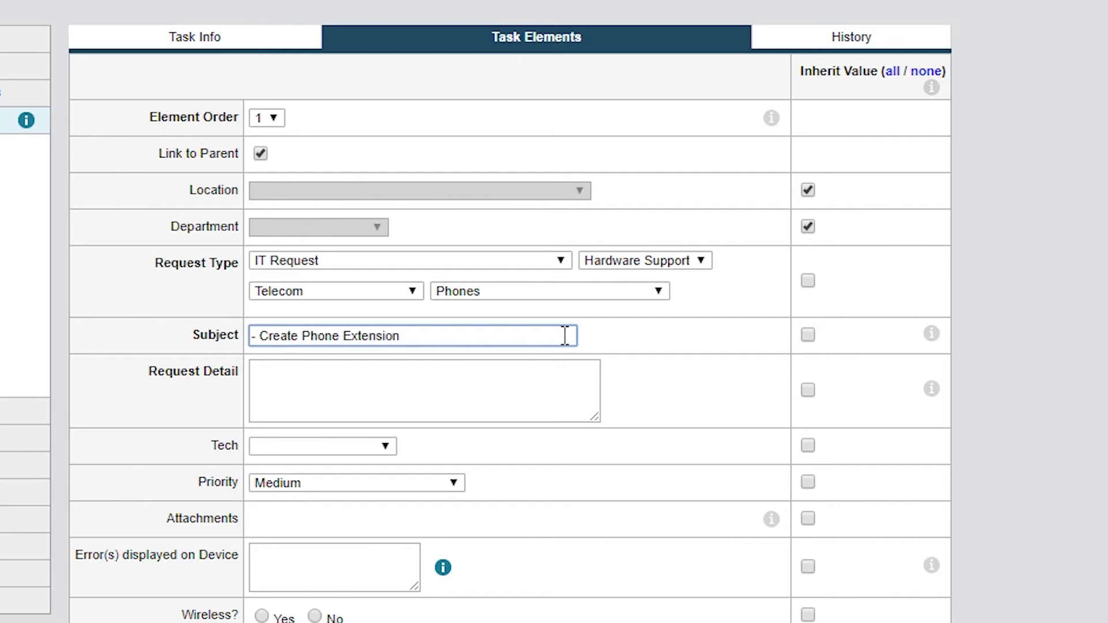
{"action": "left_click", "coordinate": [583, 369]}
{"action": "type", "text": "Ne"}
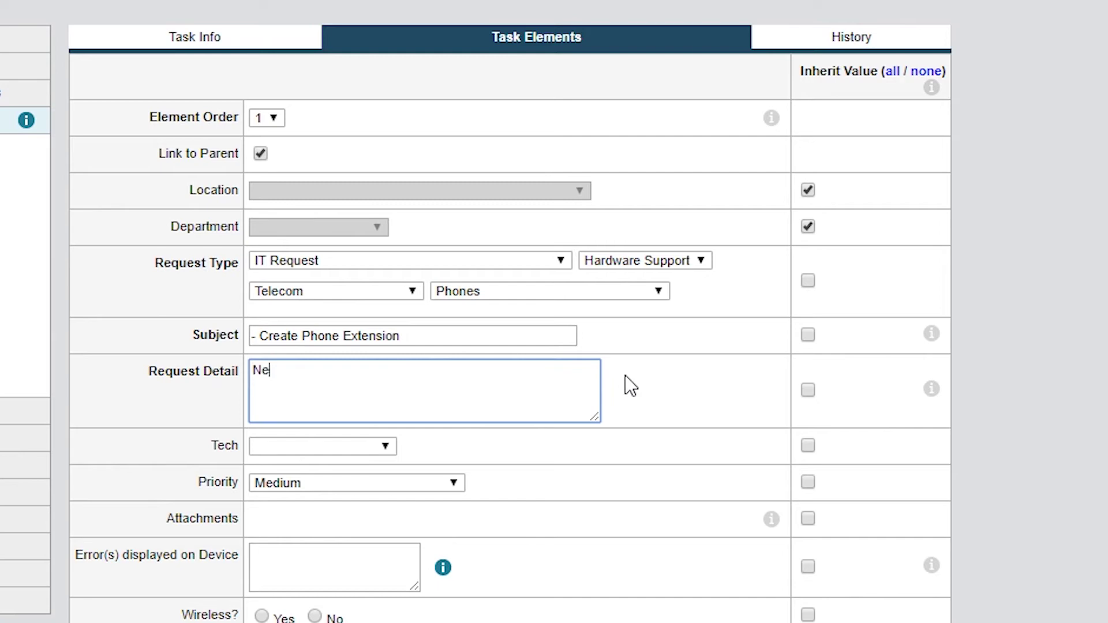
{"action": "type", "text": "w Employee"}
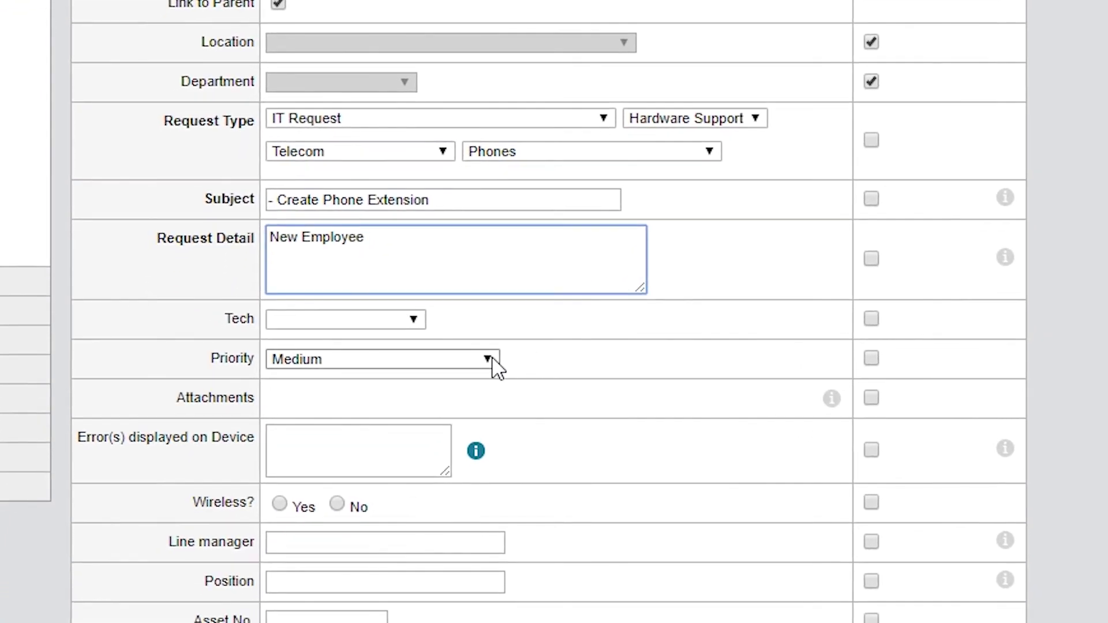
{"action": "left_click", "coordinate": [454, 483]}
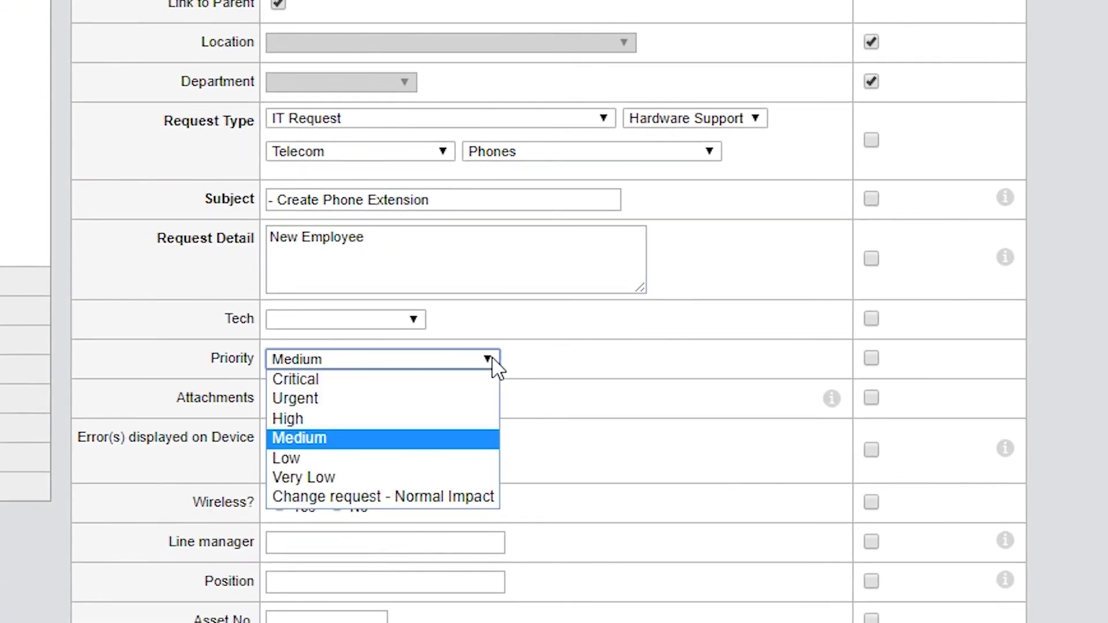
{"action": "left_click", "coordinate": [439, 411]}
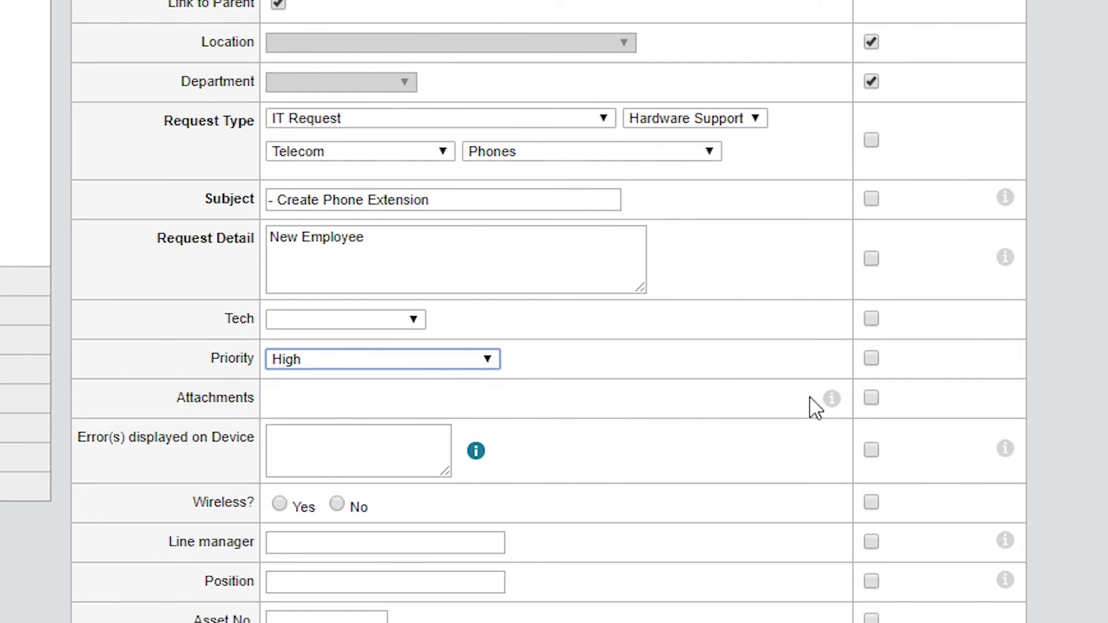
{"action": "left_click", "coordinate": [872, 399]}
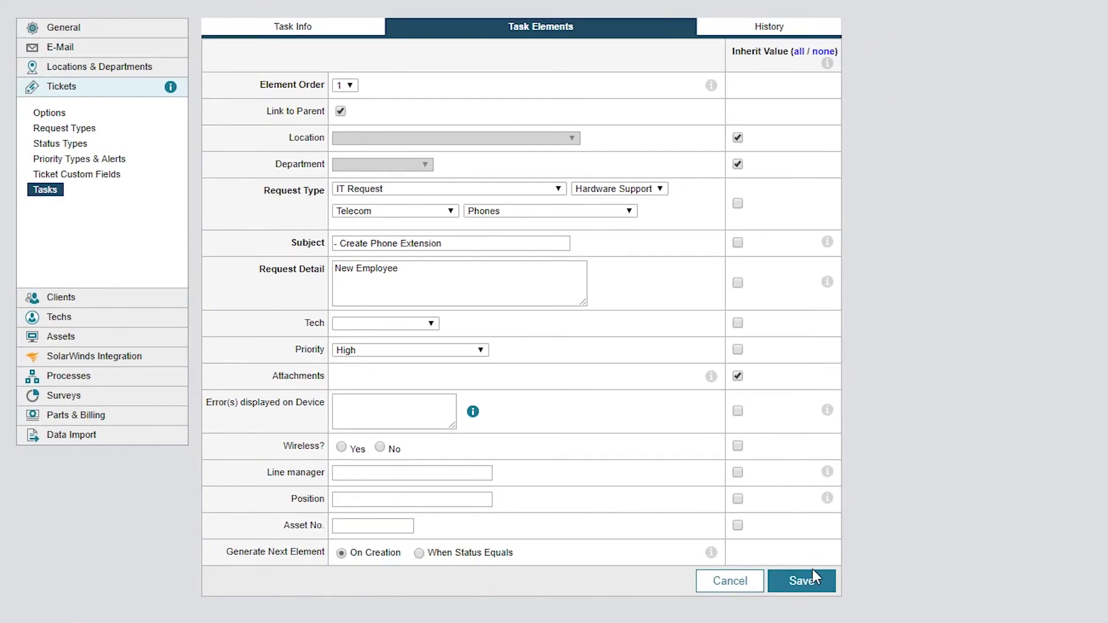
{"action": "left_click", "coordinate": [814, 575]}
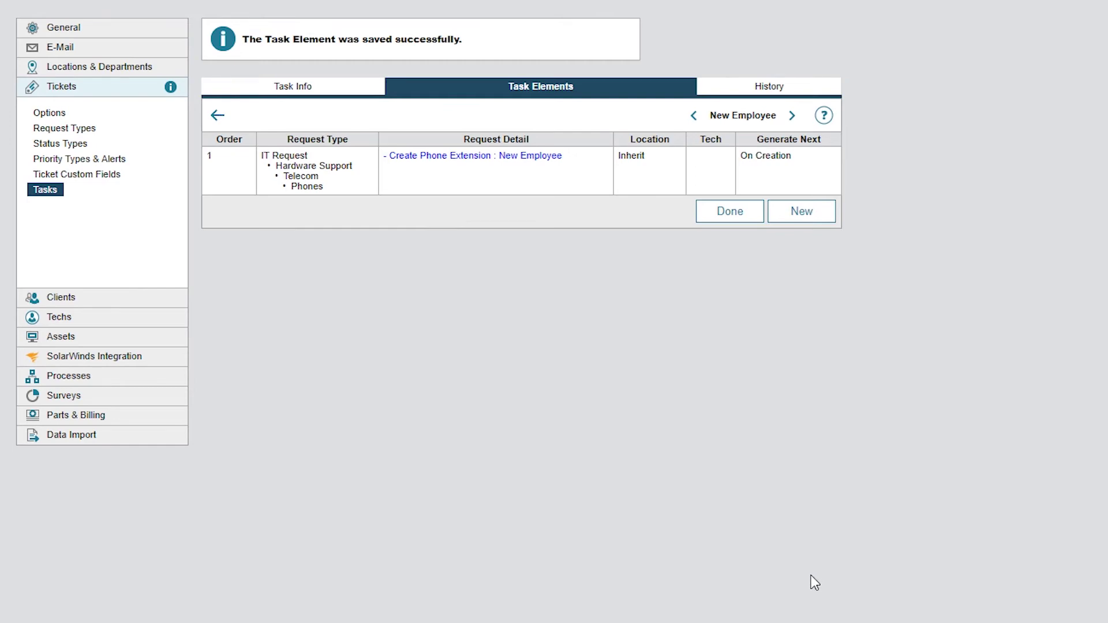
Start a new action rule from Processes > Action Rules.
{"action": "left_click", "coordinate": [141, 376]}
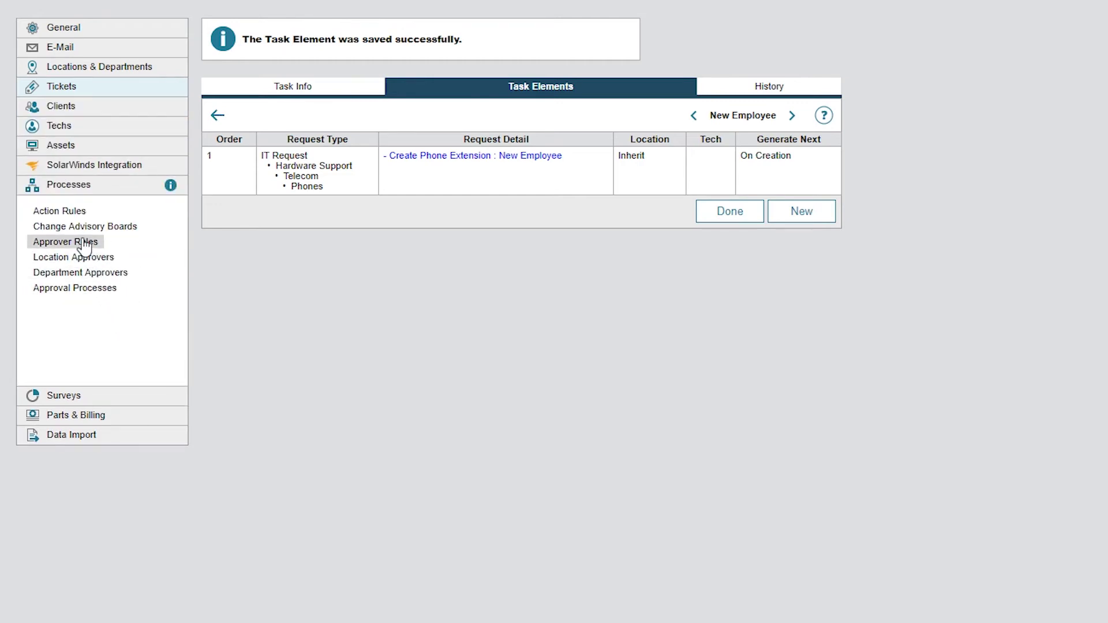
{"action": "left_click", "coordinate": [81, 213]}
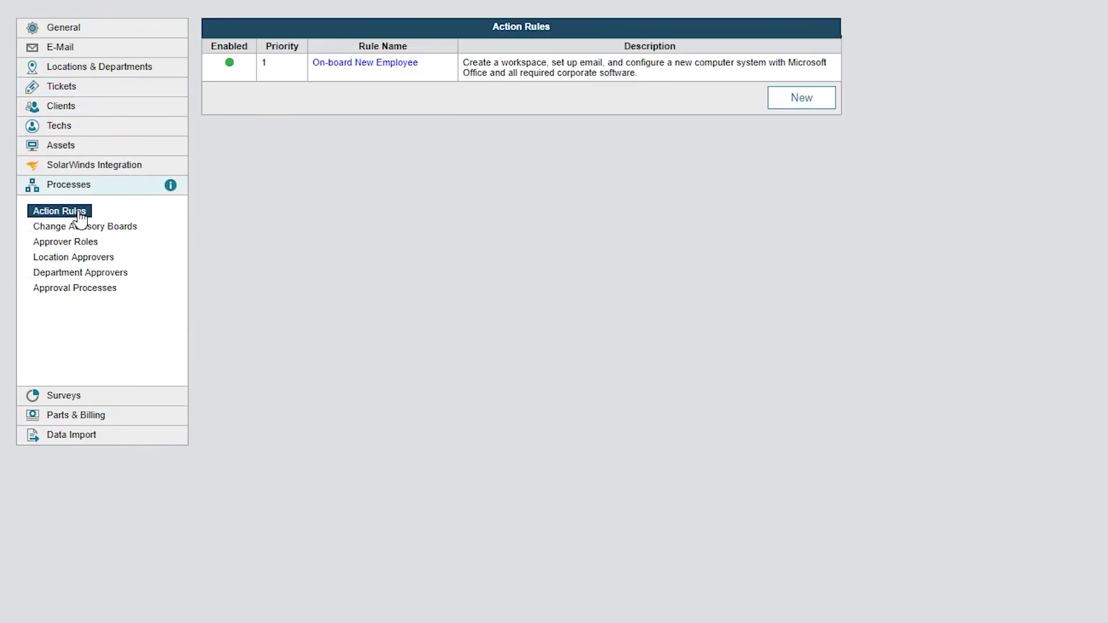
{"action": "left_click", "coordinate": [777, 100]}
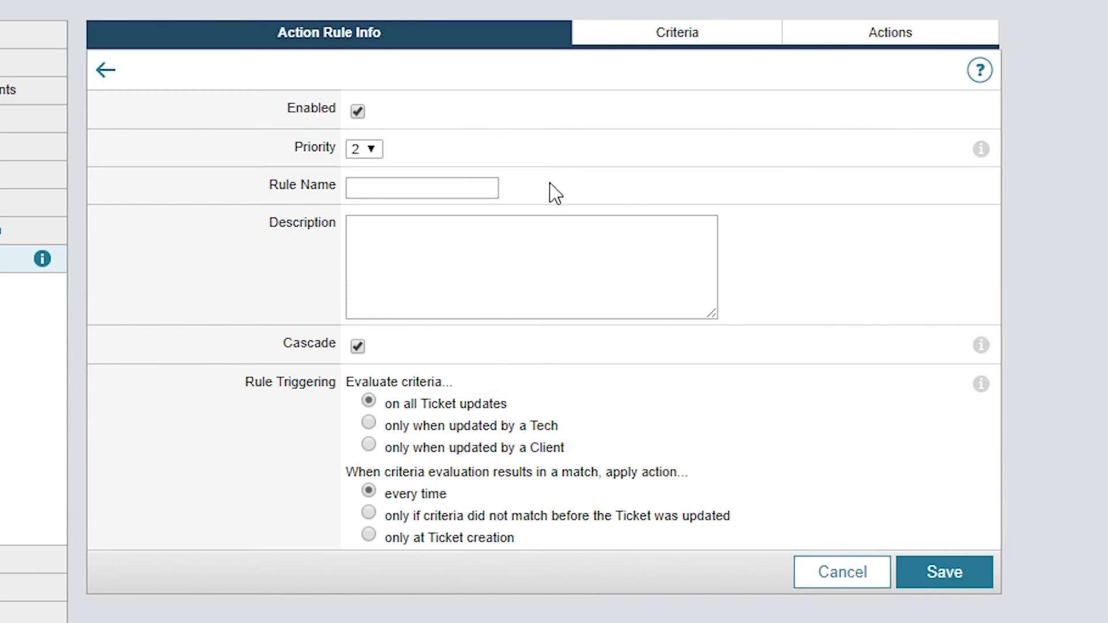
Name it 'New Employee Action rule', describe 'This action rule triggers new hire process', apply only at ticket creation.
{"action": "left_click", "coordinate": [495, 190]}
{"action": "type", "text": "New Employ"}
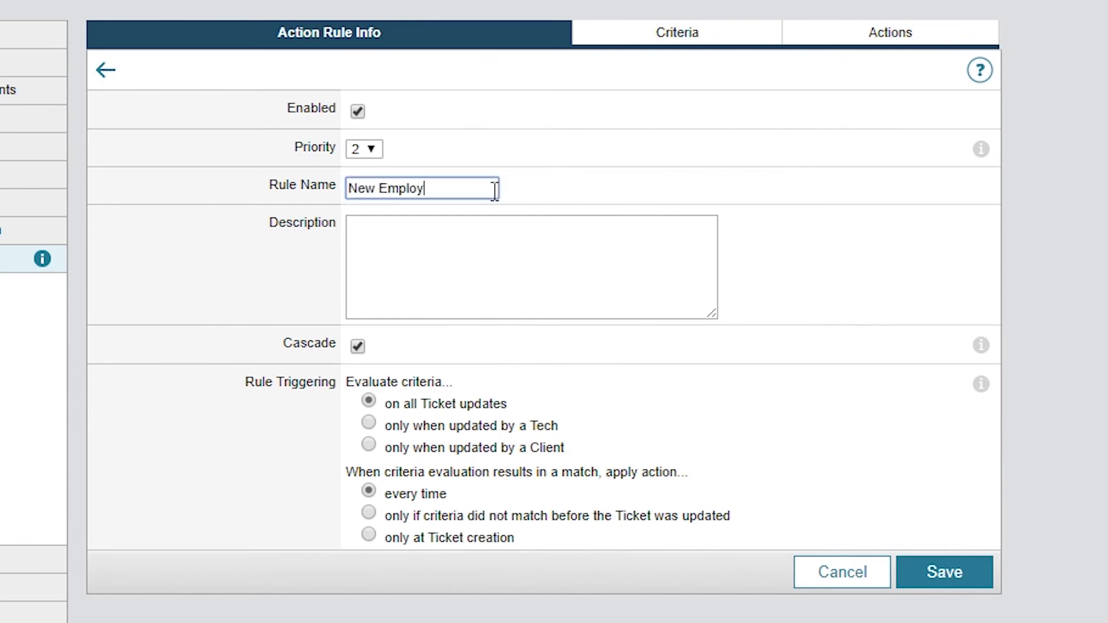
{"action": "type", "text": "ee Action rule"}
{"action": "left_click", "coordinate": [636, 248]}
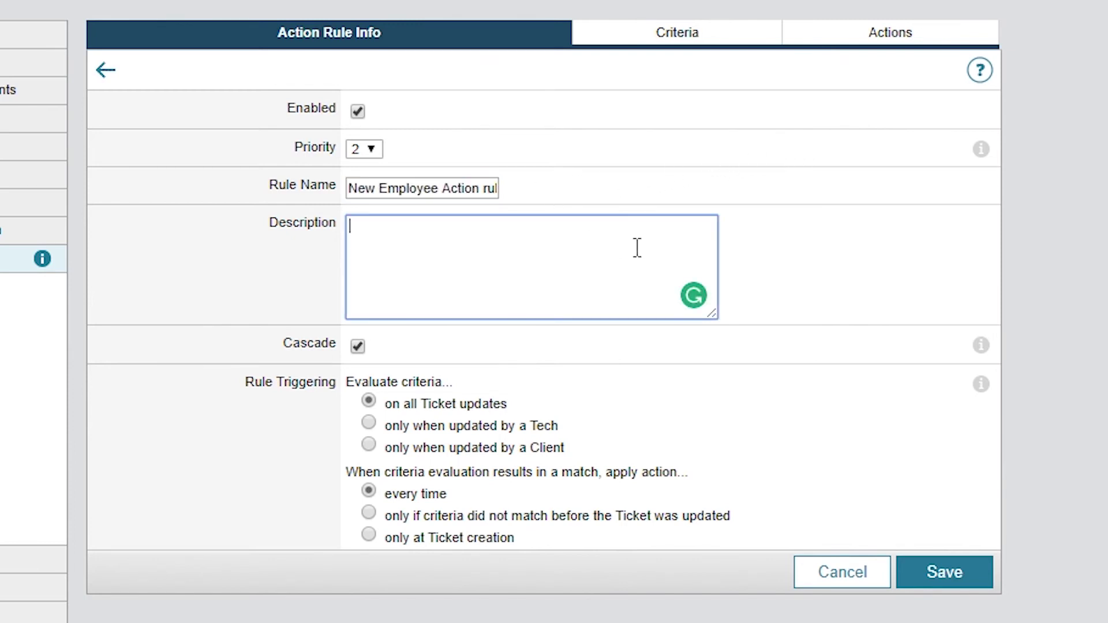
{"action": "type", "text": "This action rule triggers new hire process"}
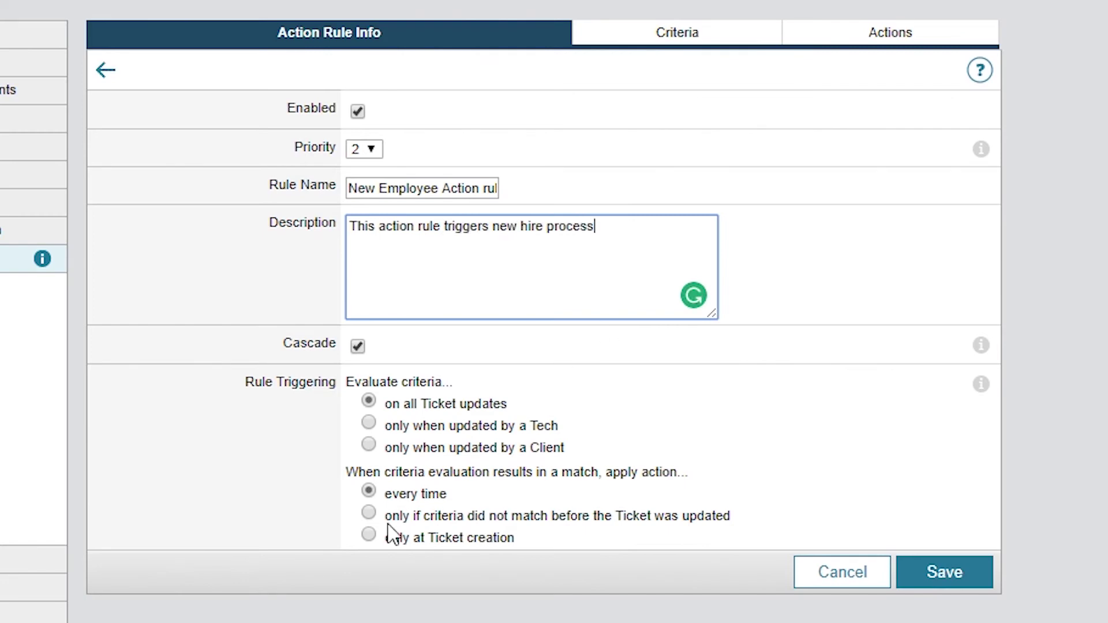
{"action": "left_click", "coordinate": [369, 536]}
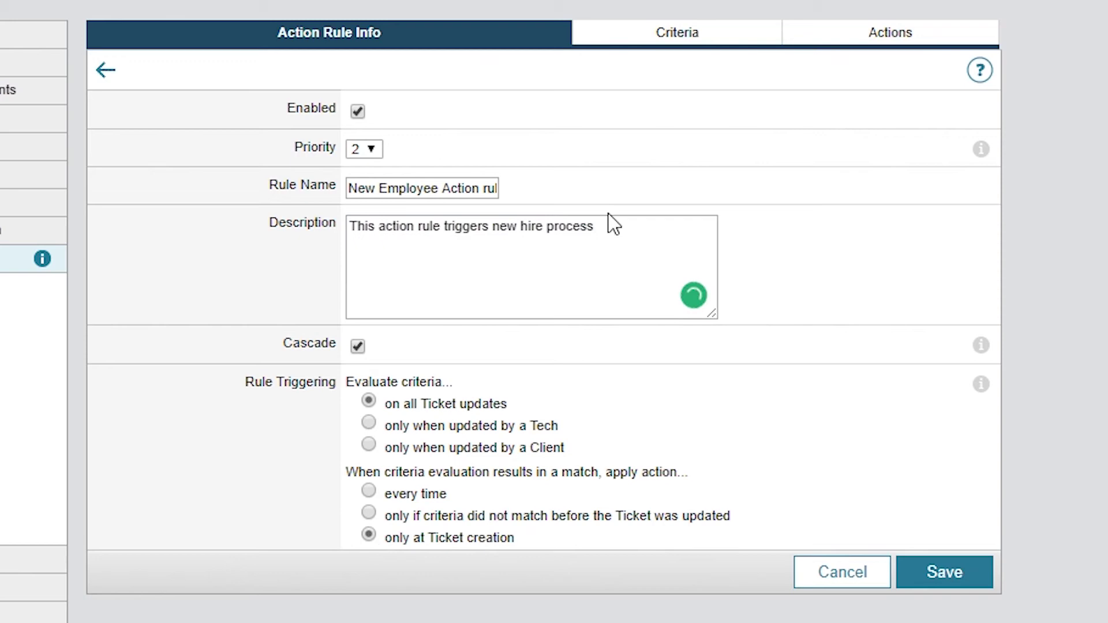
{"action": "left_click", "coordinate": [733, 39]}
{"action": "left_click", "coordinate": [261, 150]}
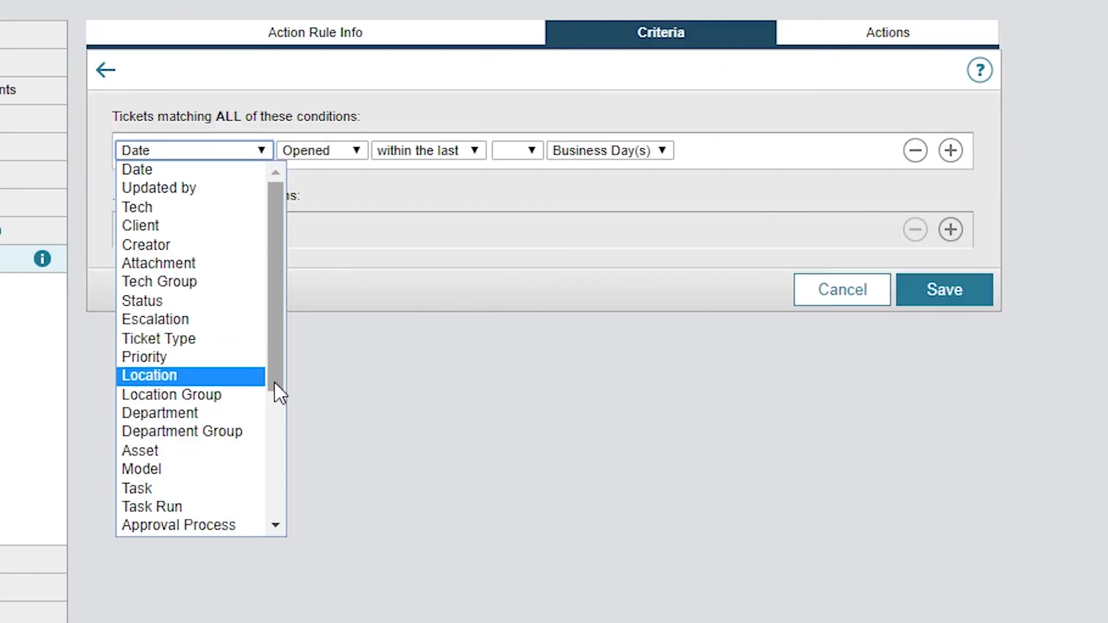
Add the criterion Request Type is HR Request • New Employee.
{"action": "scroll", "coordinate": [272, 404], "scroll_direction": "down", "scroll_amount": 2}
{"action": "left_click", "coordinate": [236, 462]}
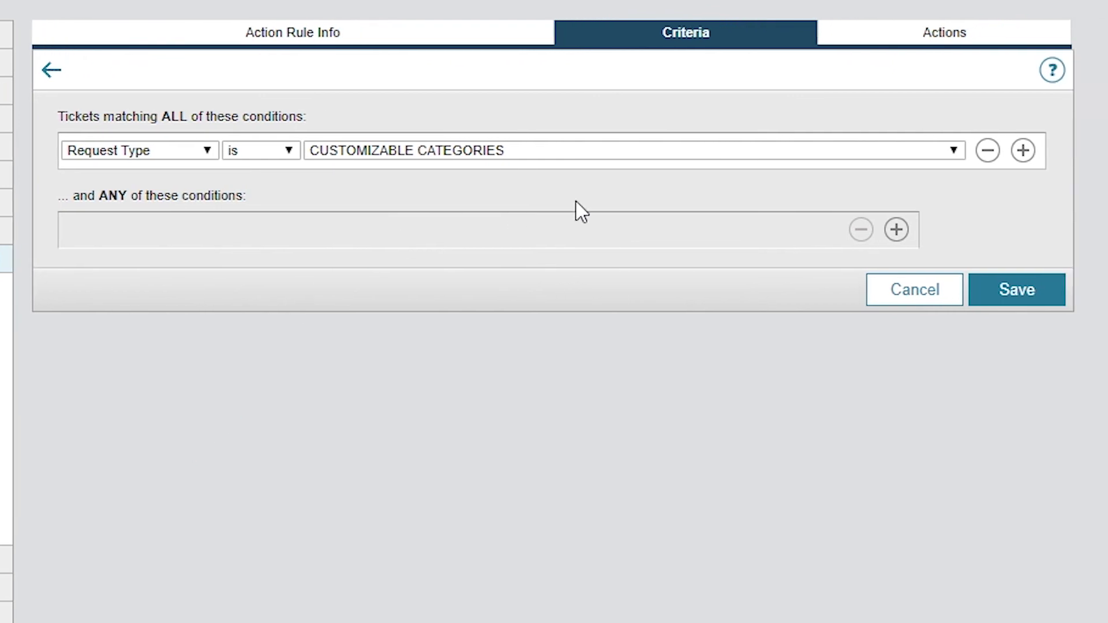
{"action": "left_click", "coordinate": [1009, 151]}
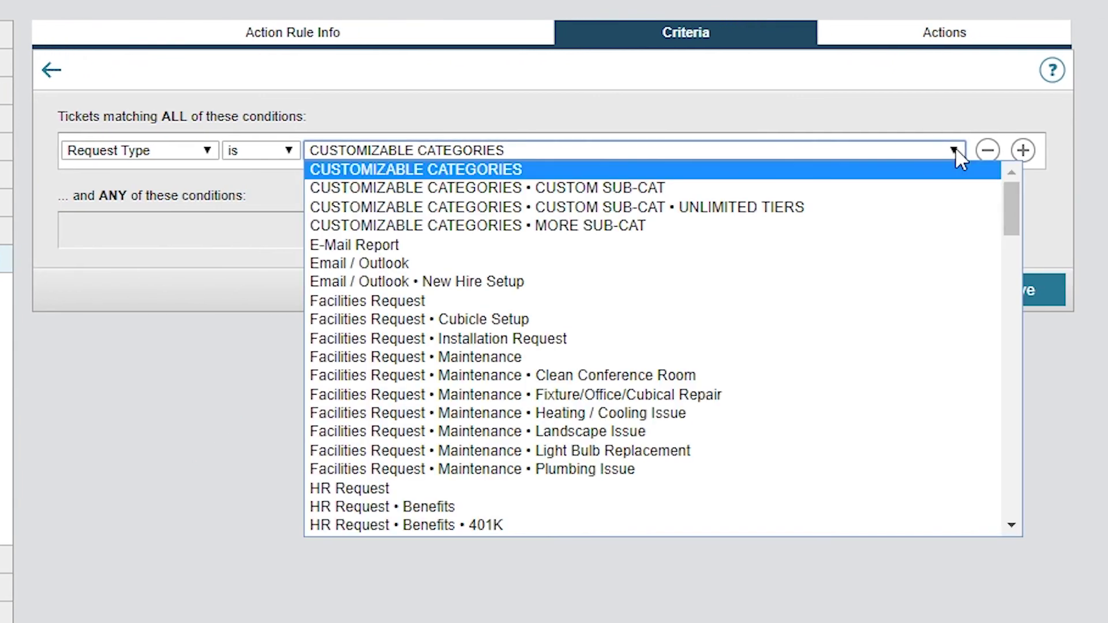
{"action": "left_click_drag", "start_coordinate": [1010, 207], "coordinate": [1019, 245]}
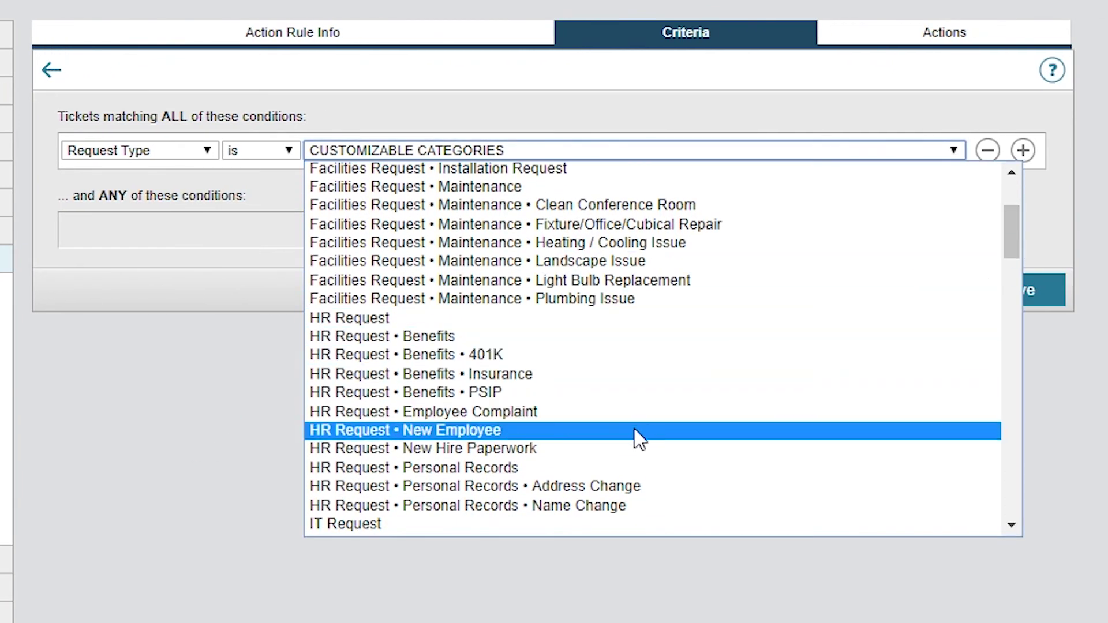
{"action": "left_click", "coordinate": [639, 431]}
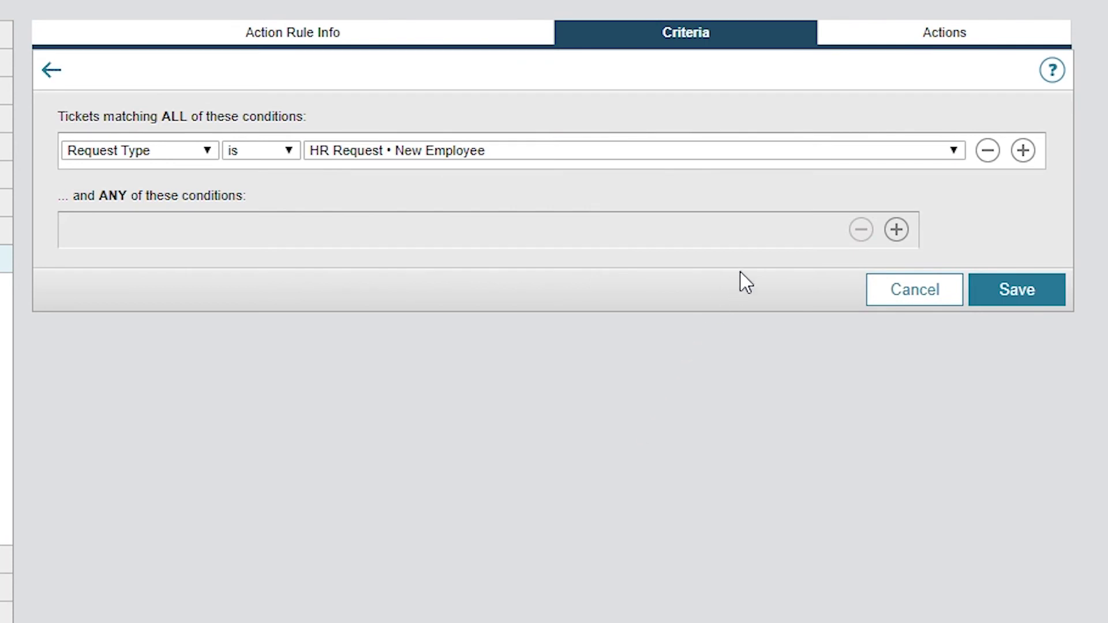
Add a Run Task action for the New Employee task and save the rule.
{"action": "left_click", "coordinate": [877, 36]}
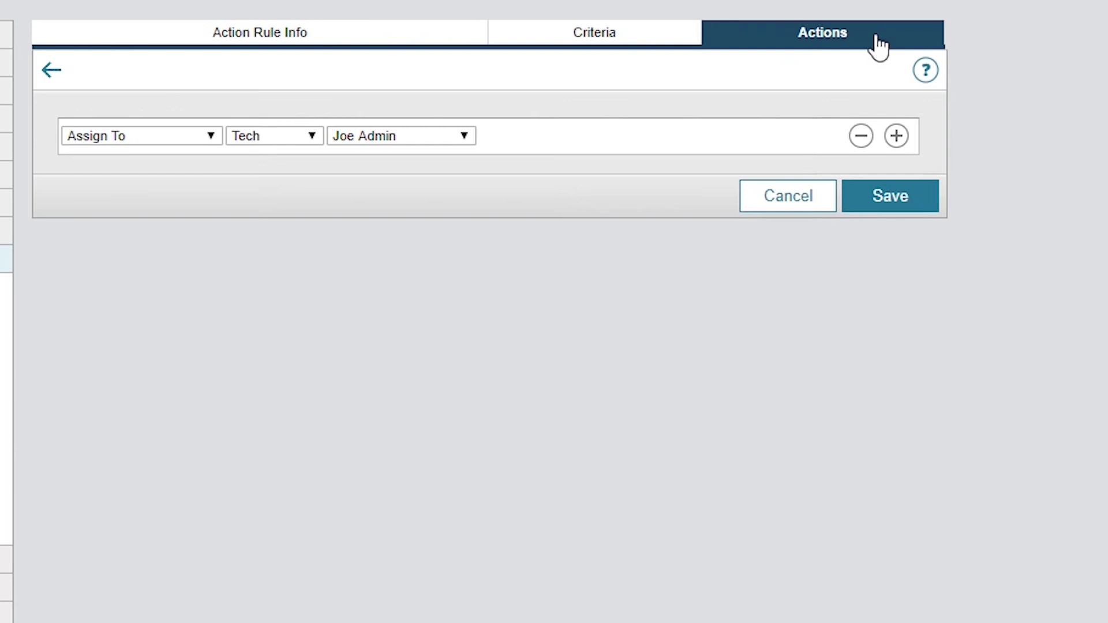
{"action": "left_click", "coordinate": [265, 138]}
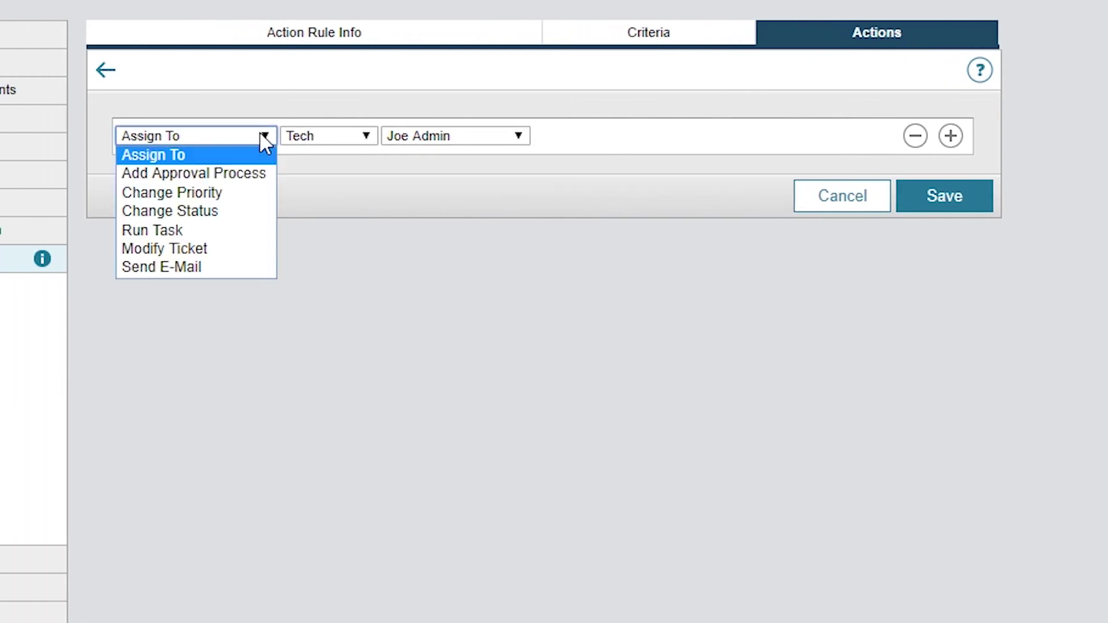
{"action": "left_click", "coordinate": [228, 230]}
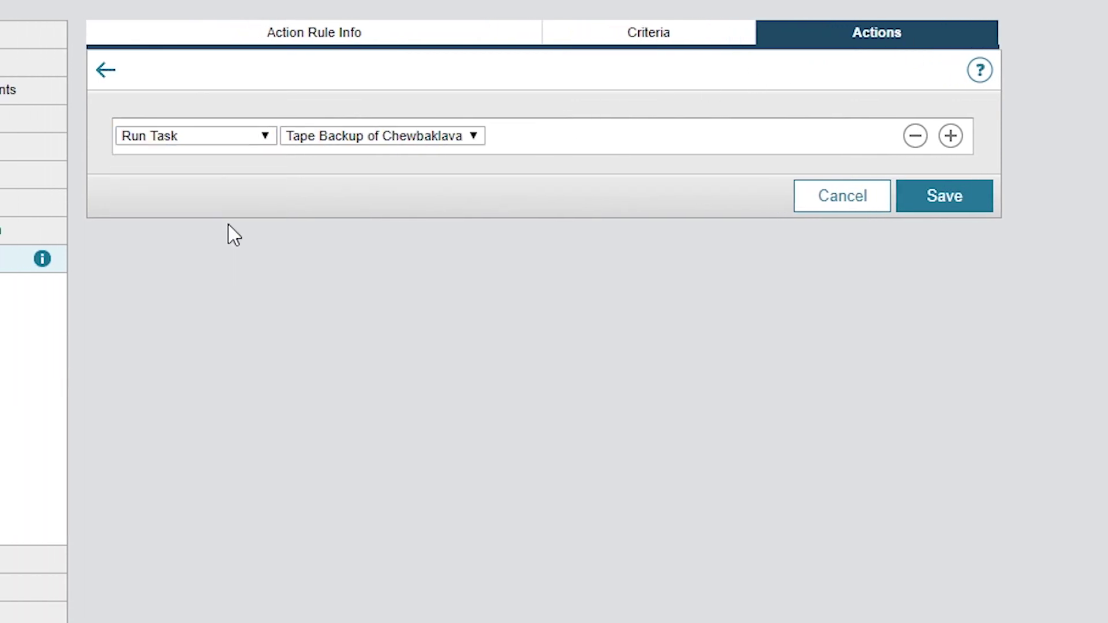
{"action": "left_click", "coordinate": [474, 137]}
{"action": "left_click", "coordinate": [429, 234]}
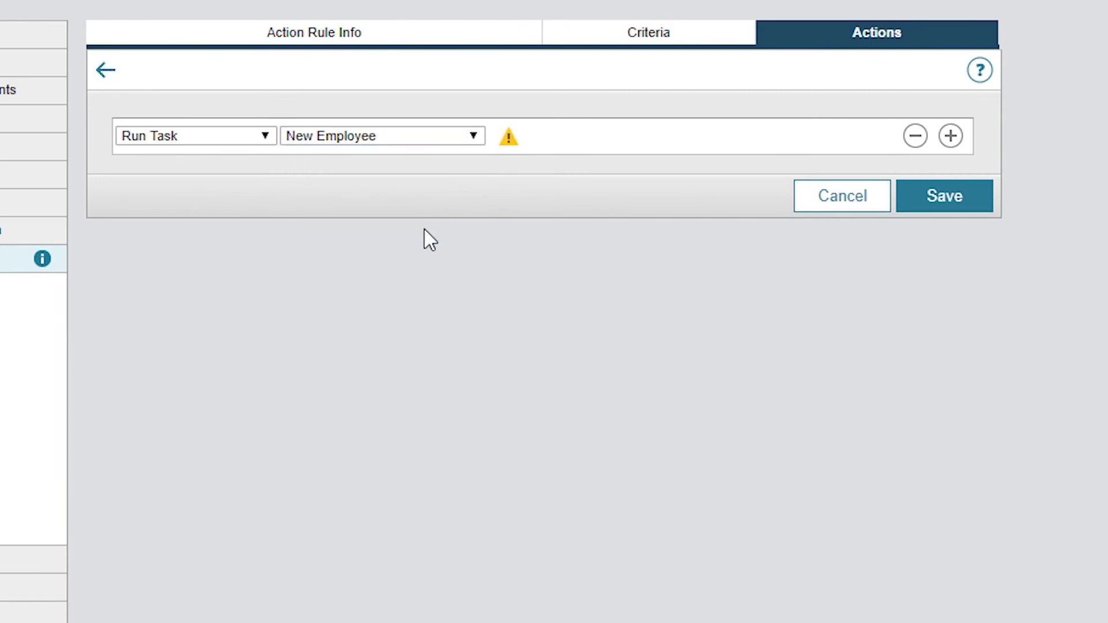
{"action": "left_click", "coordinate": [911, 196]}
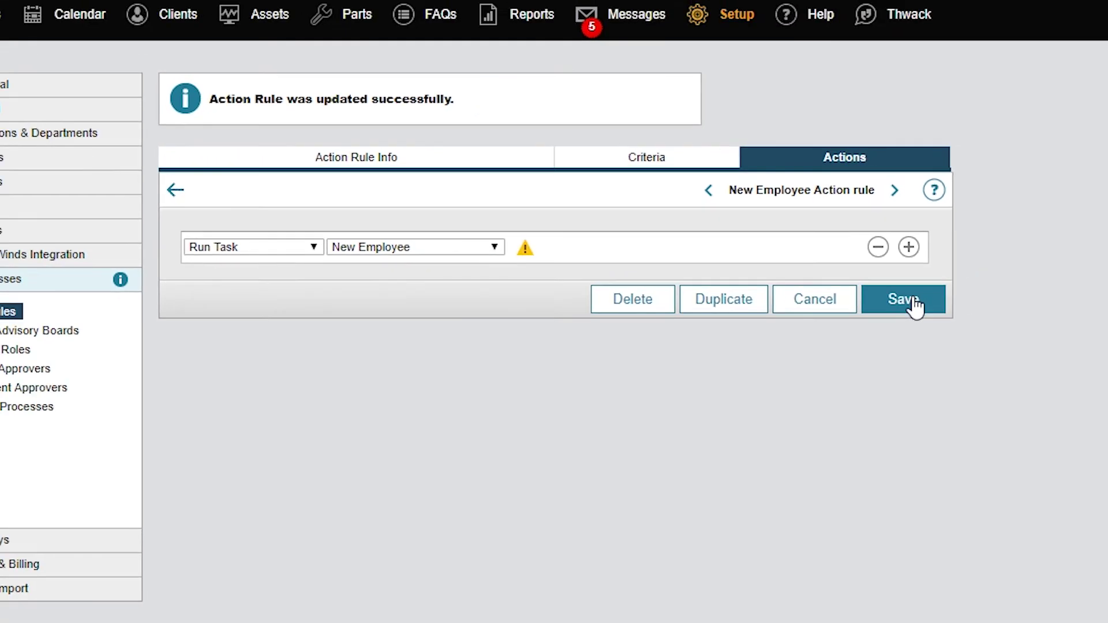
Search for ticket 93 and scroll down to its Linked Child Tickets.
{"action": "left_click", "coordinate": [55, 65]}
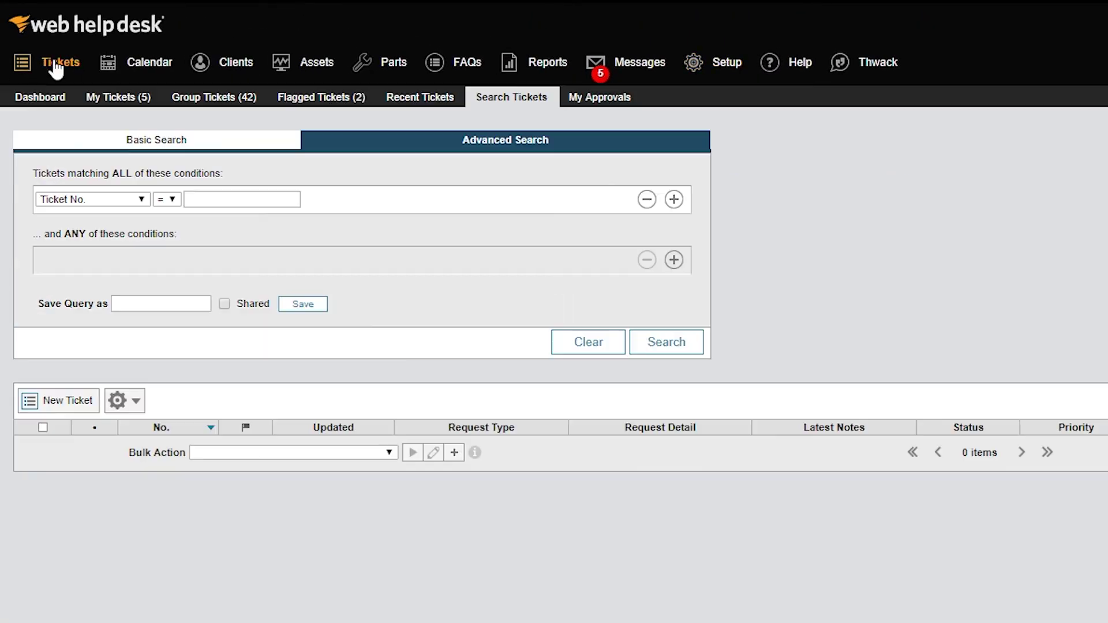
{"action": "left_click", "coordinate": [113, 98]}
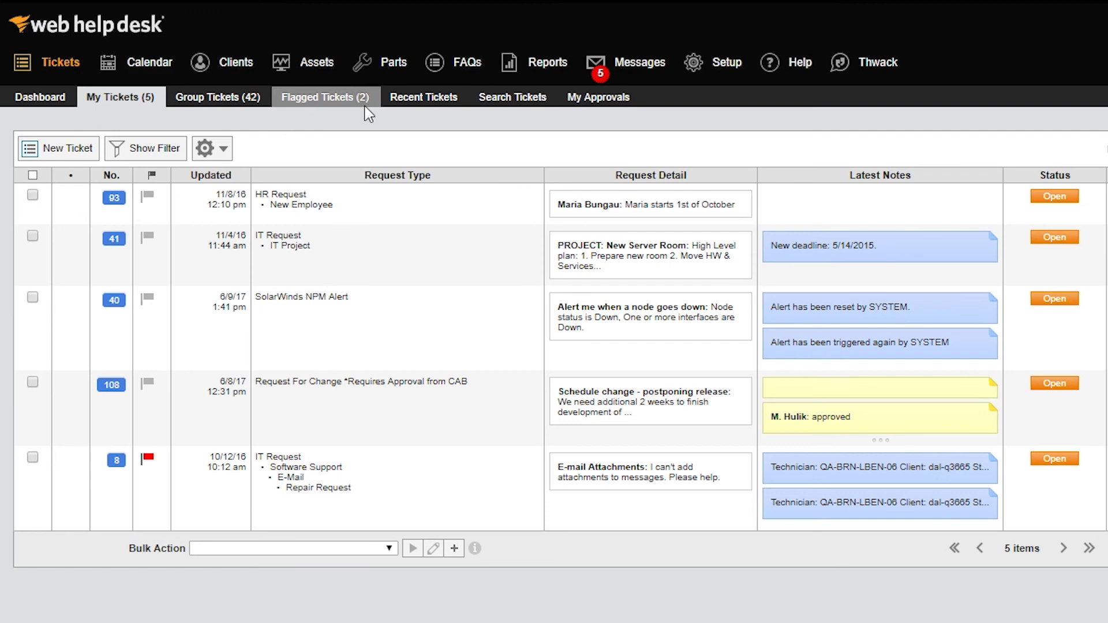
{"action": "left_click", "coordinate": [520, 98]}
{"action": "left_click", "coordinate": [233, 163]}
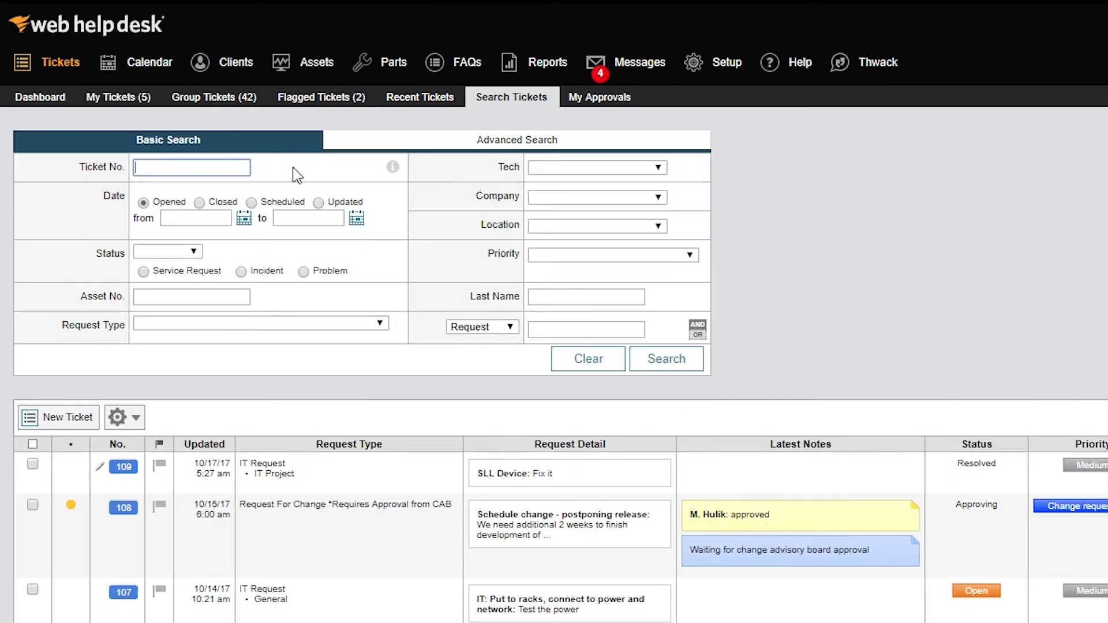
{"action": "type", "text": "93"}
{"action": "left_click", "coordinate": [664, 363]}
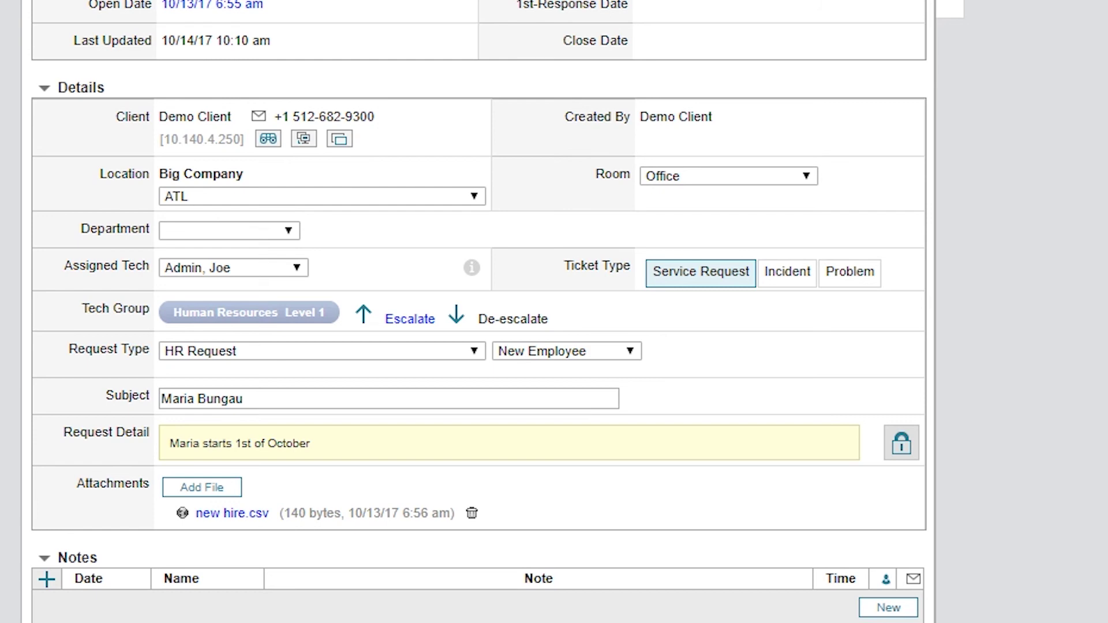
{"action": "scroll", "coordinate": [478, 312], "scroll_direction": "down", "scroll_amount": 8}
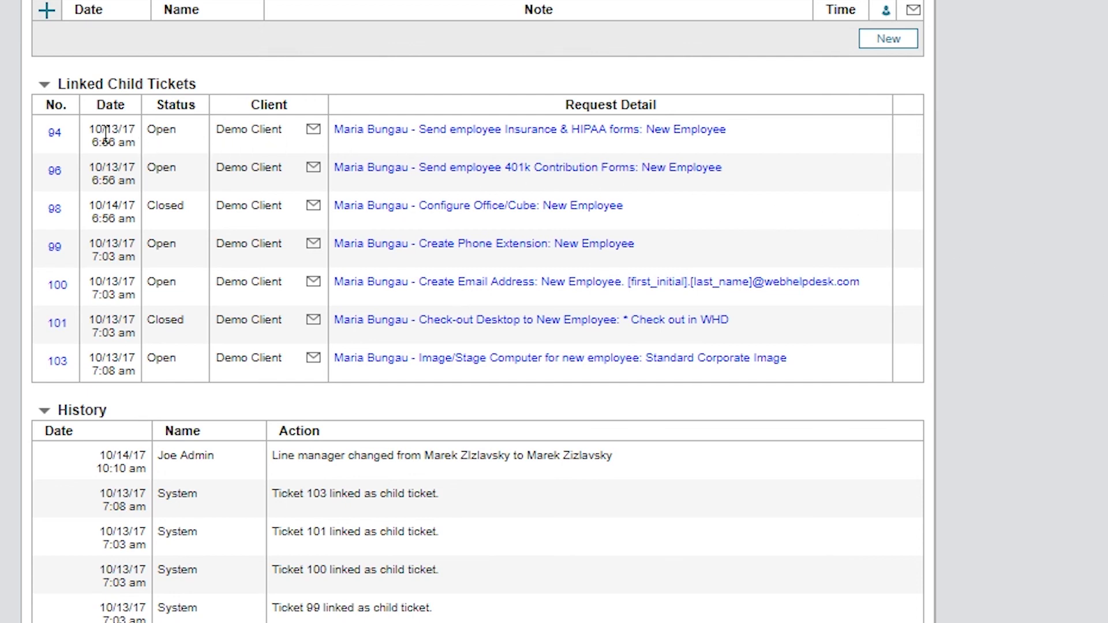
Open linked child ticket 94 for the Insurance & HIPAA forms.
{"action": "left_click", "coordinate": [54, 134]}
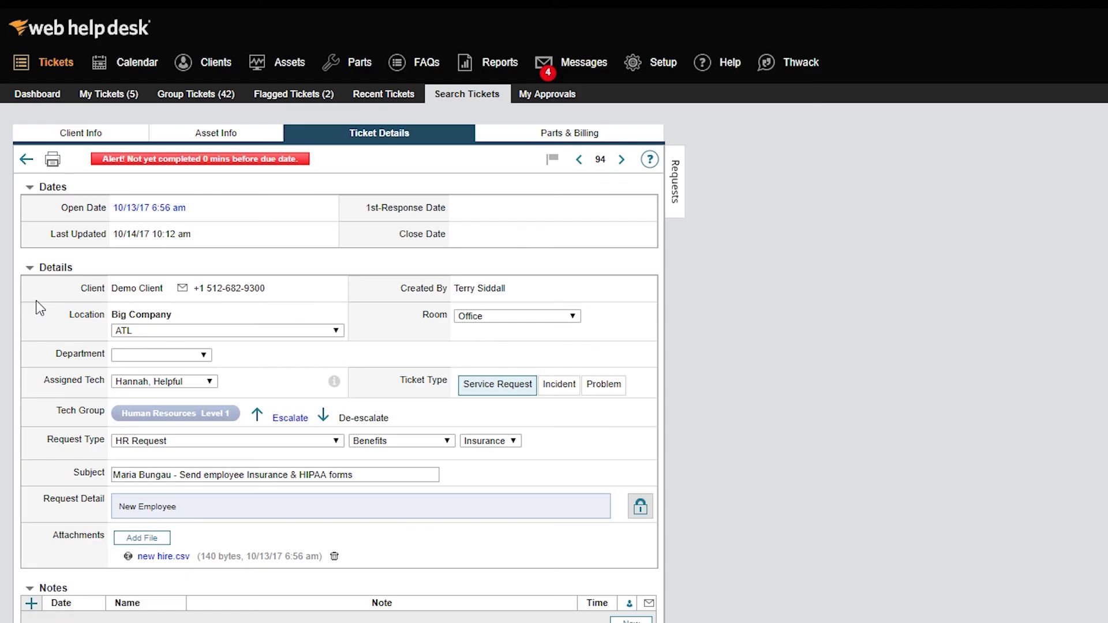